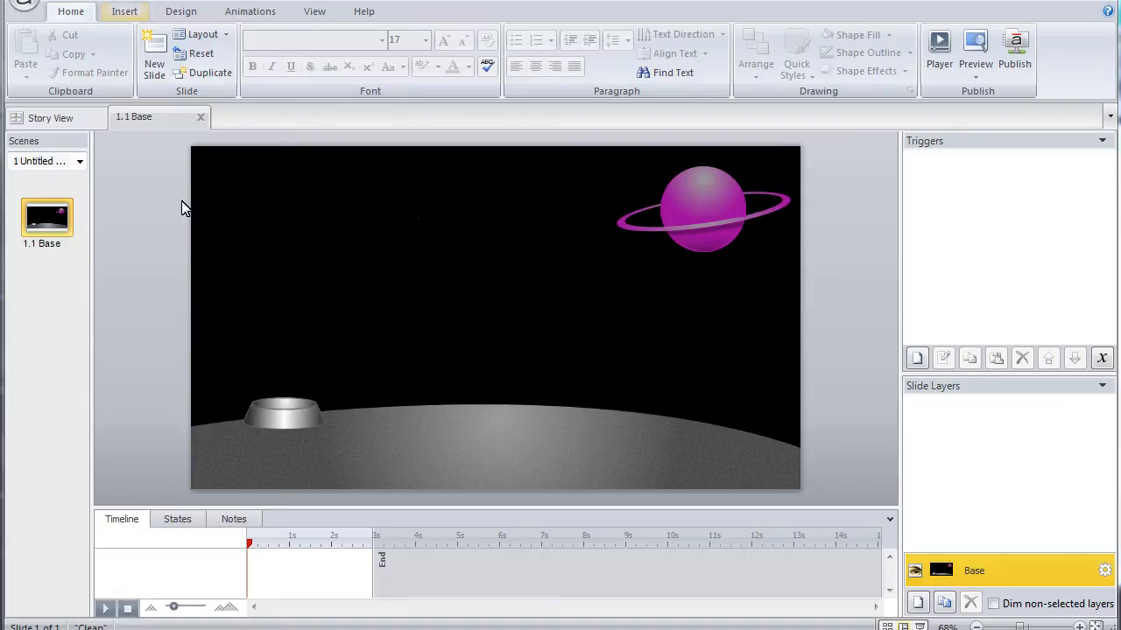
# Step: Insert the rocket_a picture on the Base layer and stand it on the launch pad
pyautogui.click(129, 14)
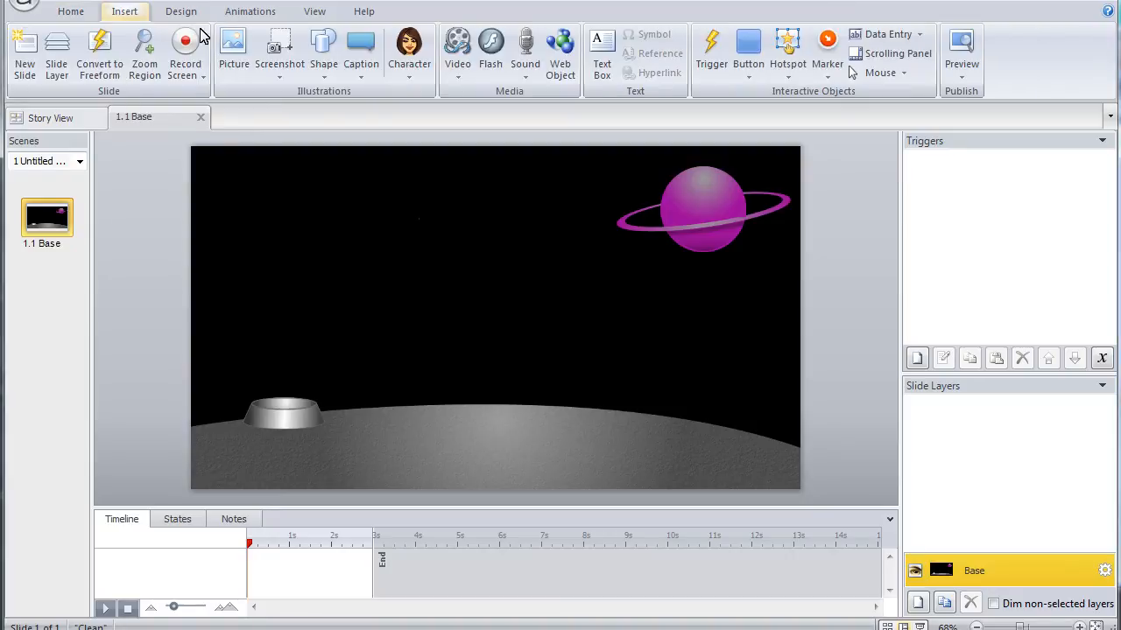
pyautogui.click(231, 73)
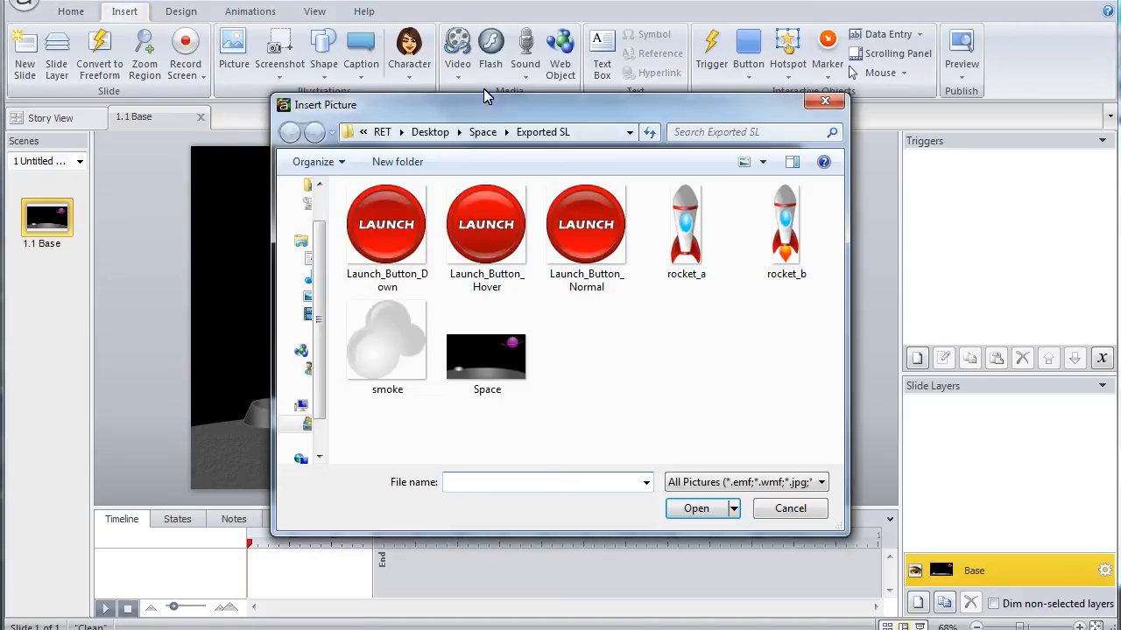
pyautogui.doubleClick(685, 213)
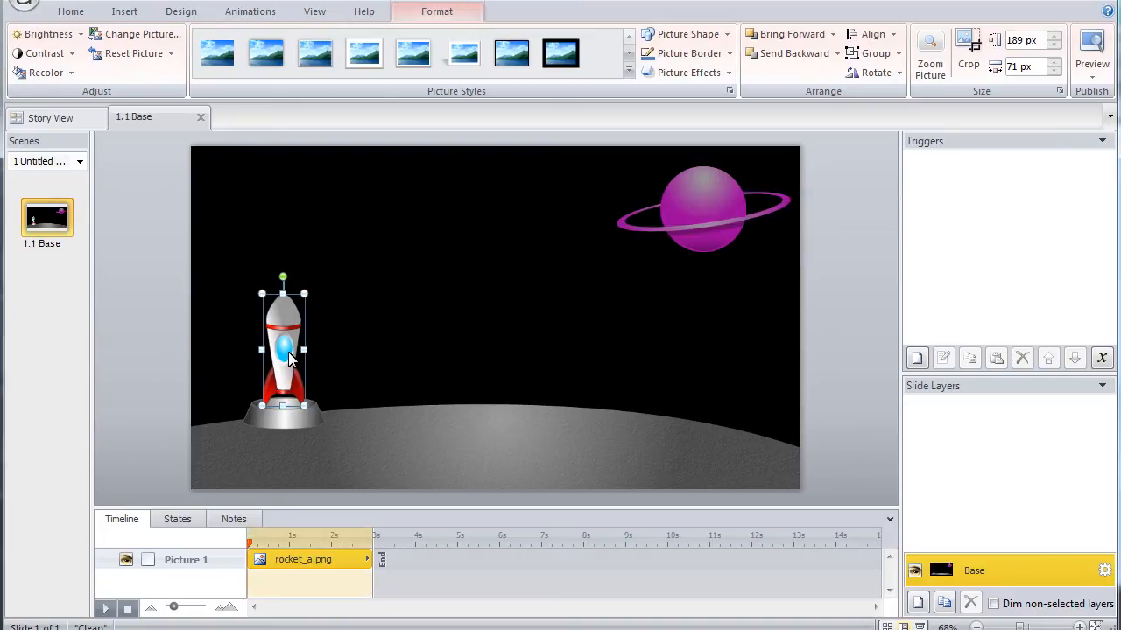
# Step: Rename the rocket picture on the launch pad as Rocket_a
pyautogui.rightClick(291, 373)
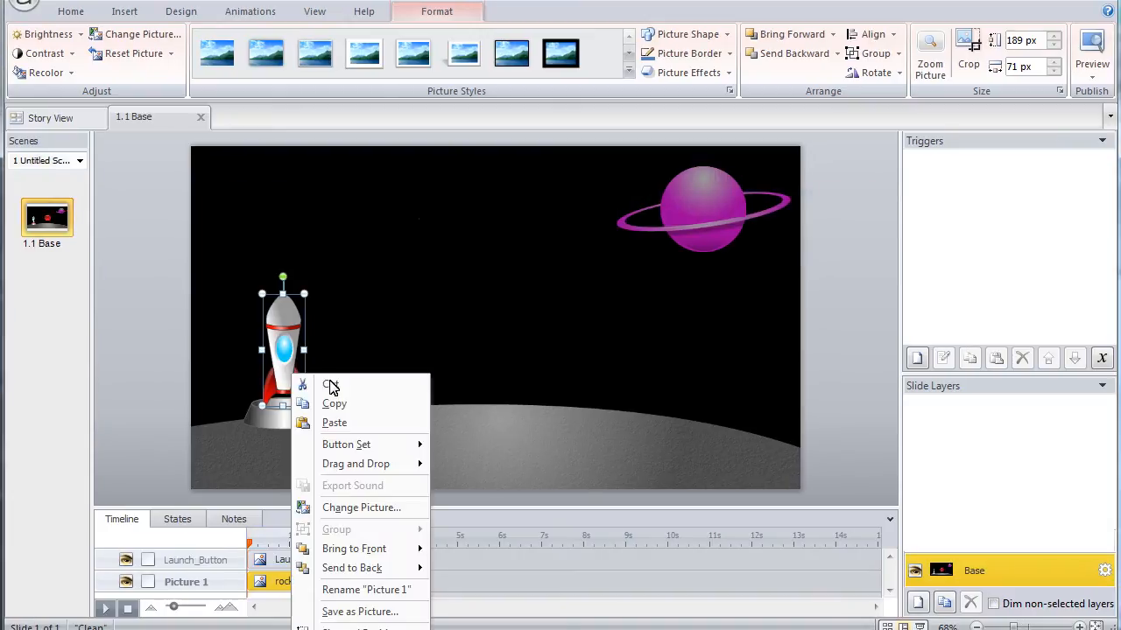
pyautogui.click(361, 590)
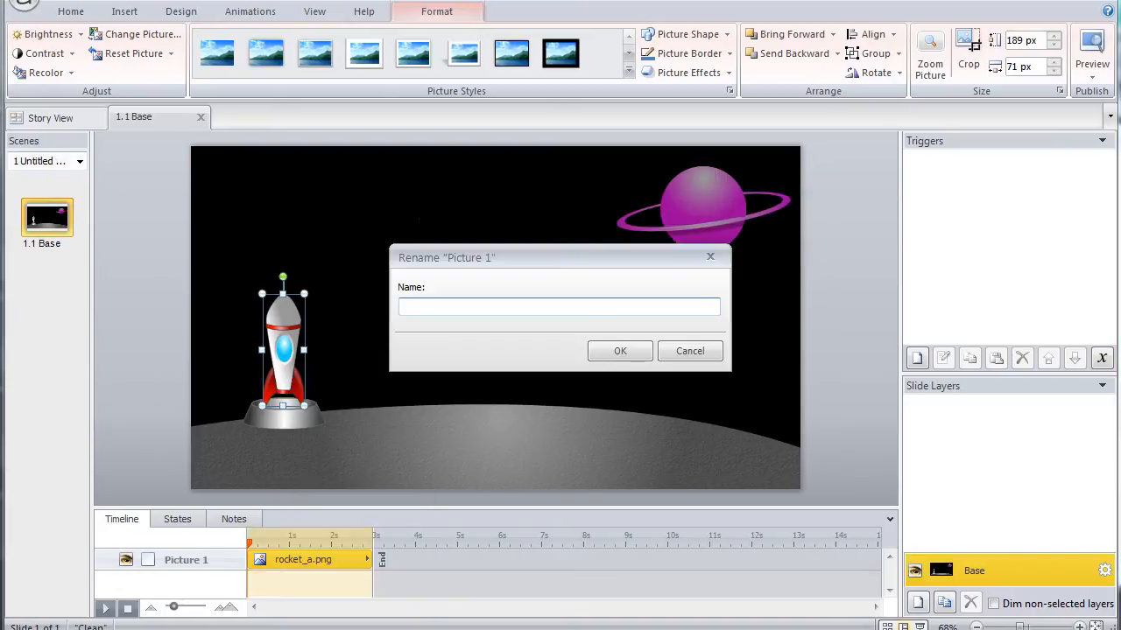
pyautogui.write('Rocket_a')
pyautogui.click(610, 352)
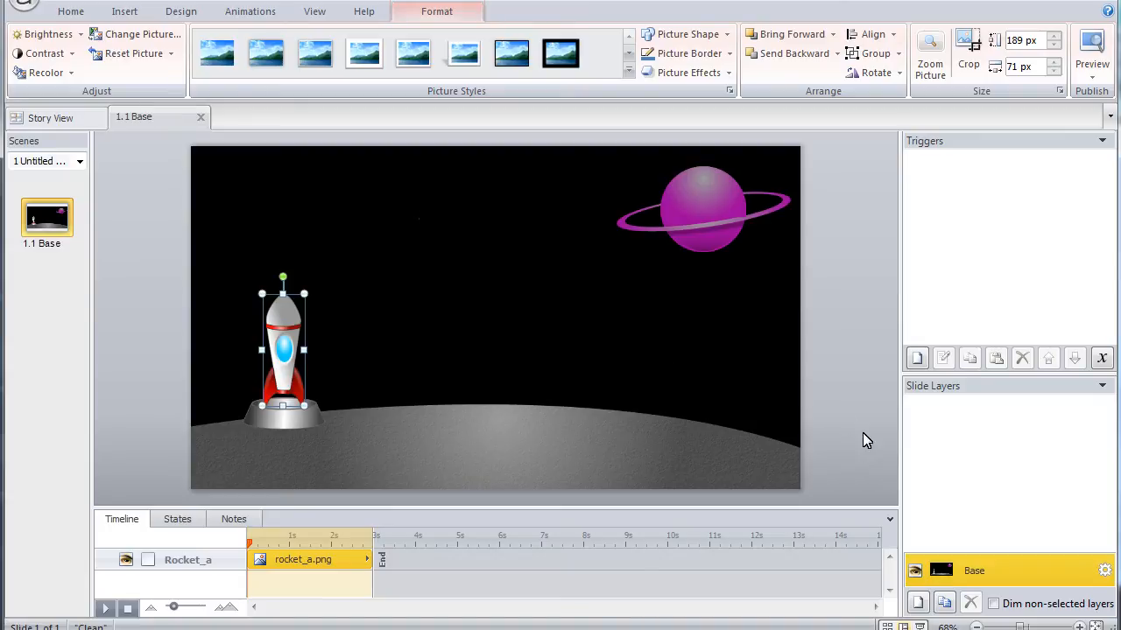
# Step: Add a new slide layer and name it Launch
pyautogui.click(918, 603)
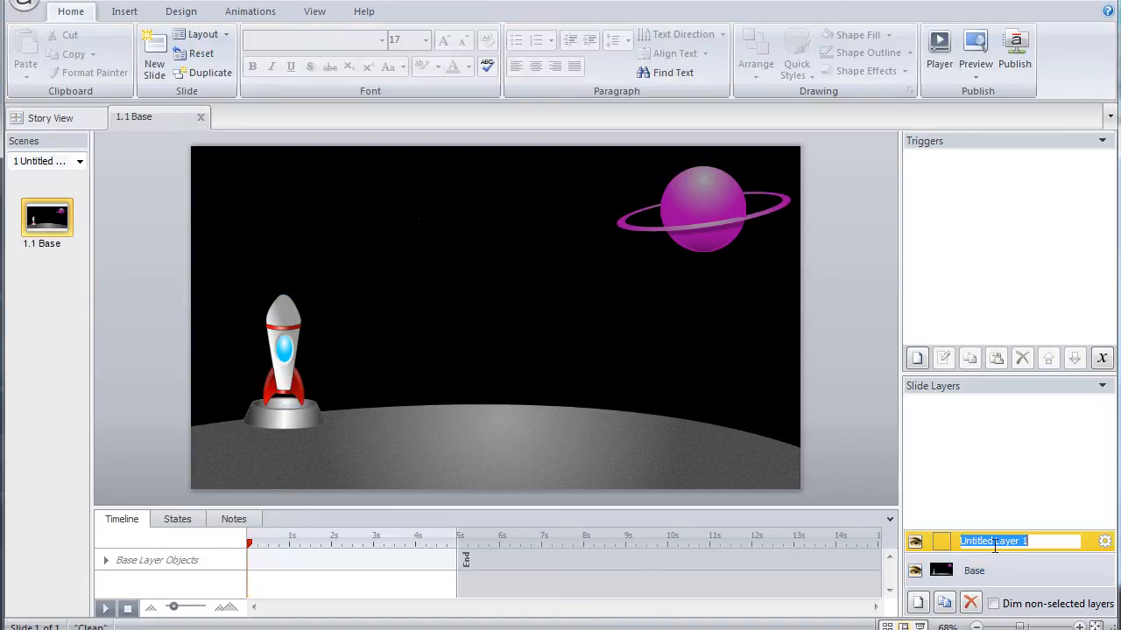
pyautogui.write('Launch')
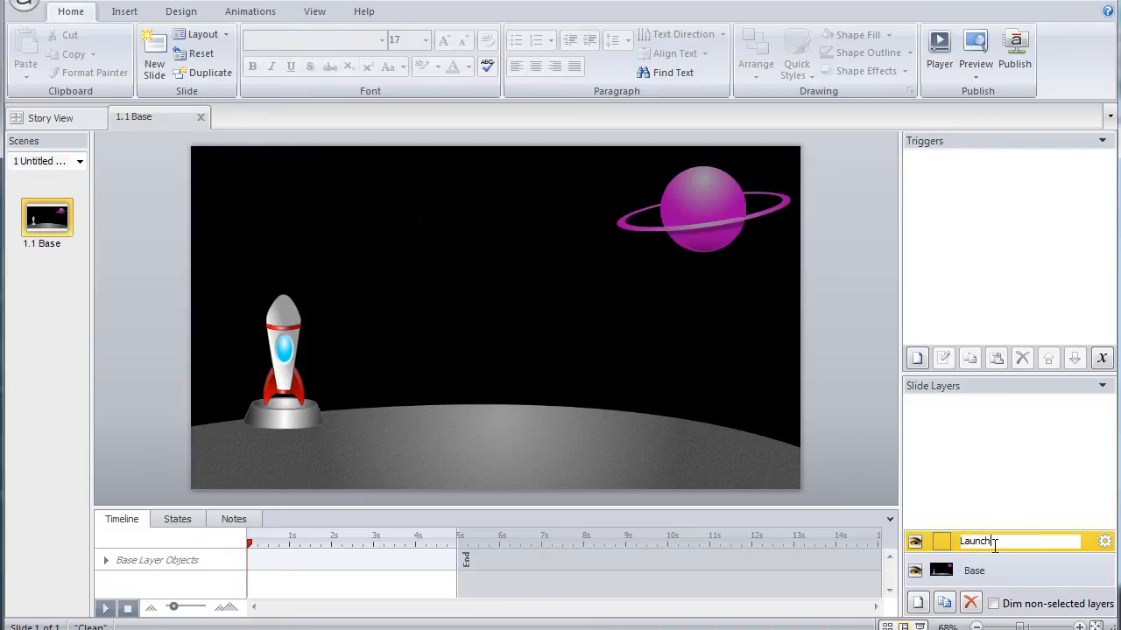
pyautogui.press('Return')
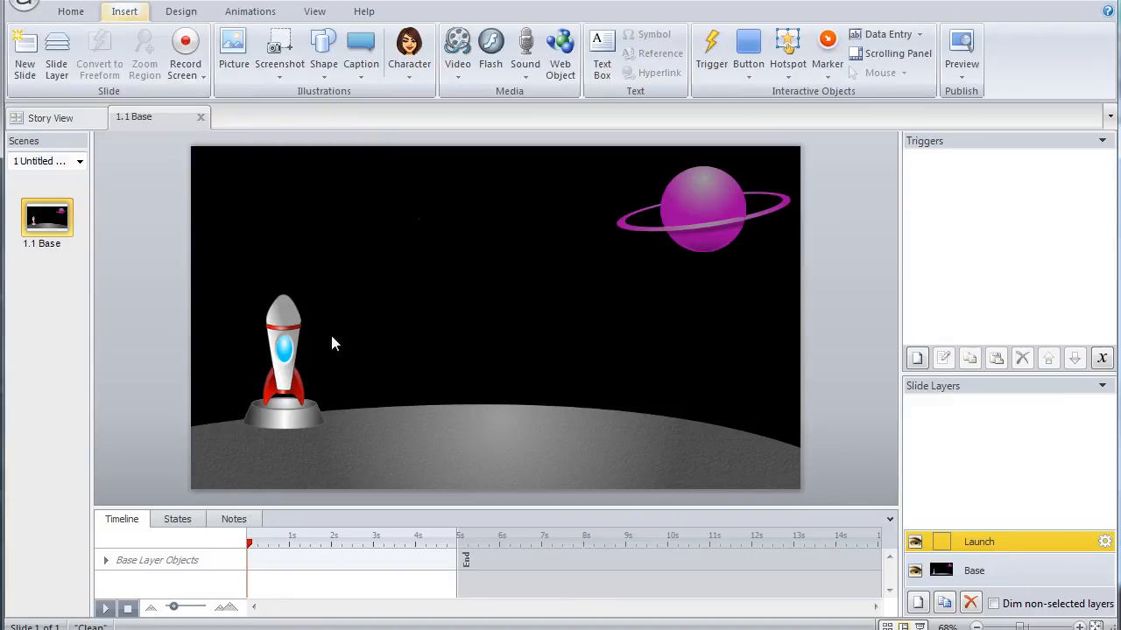
# Step: Insert the rocket_b picture on the Launch layer and move it exactly over the rocket on the launch pad
pyautogui.click(234, 48)
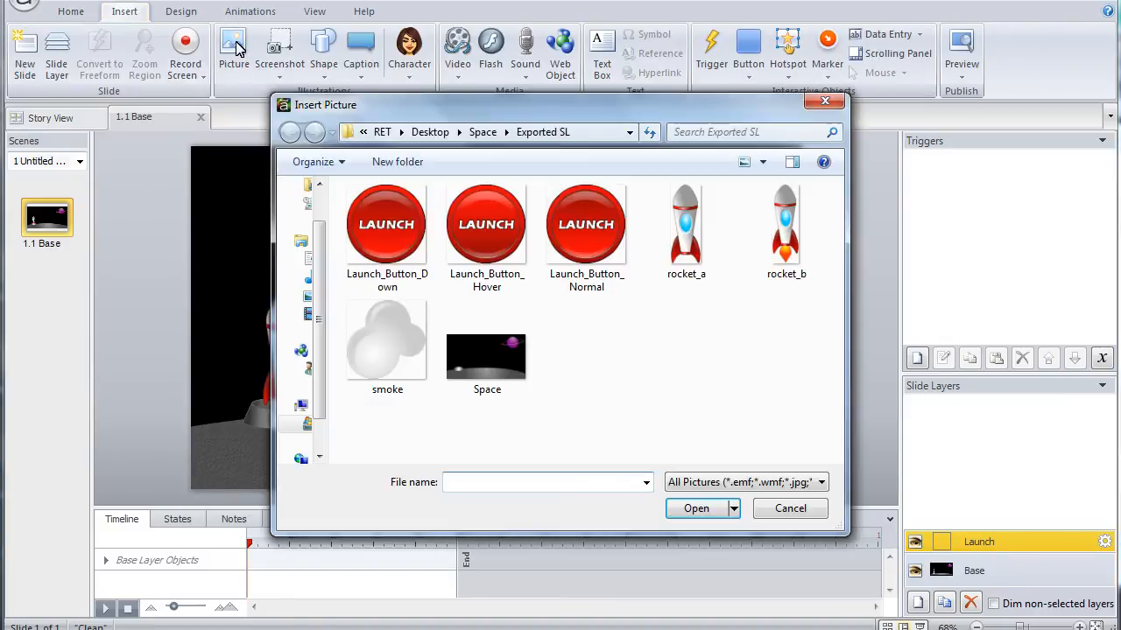
pyautogui.click(755, 227)
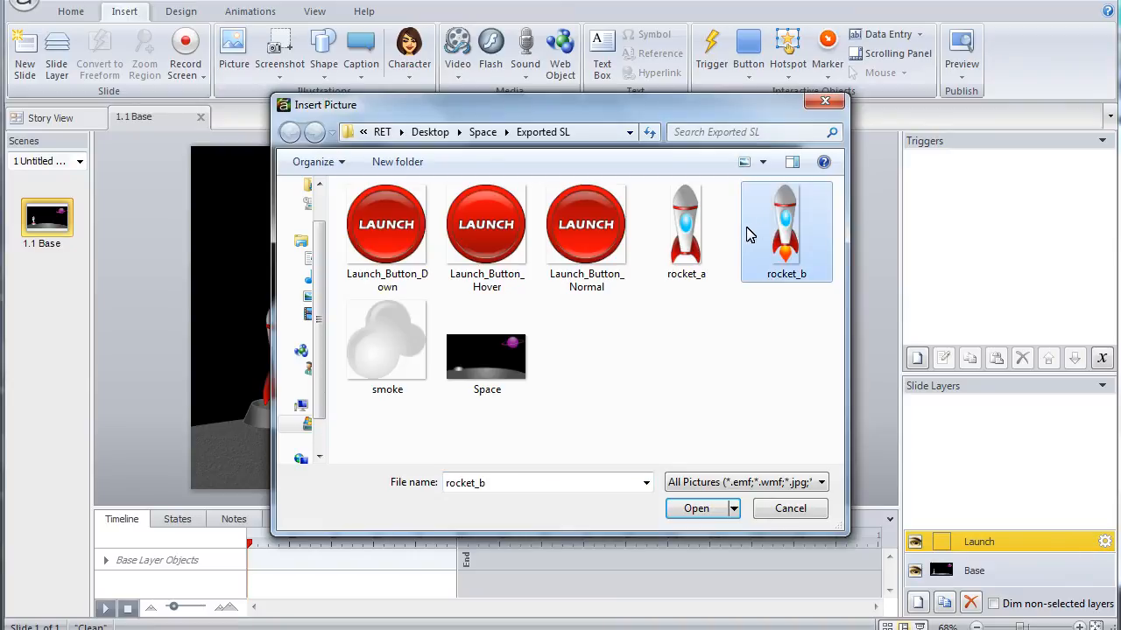
pyautogui.click(696, 507)
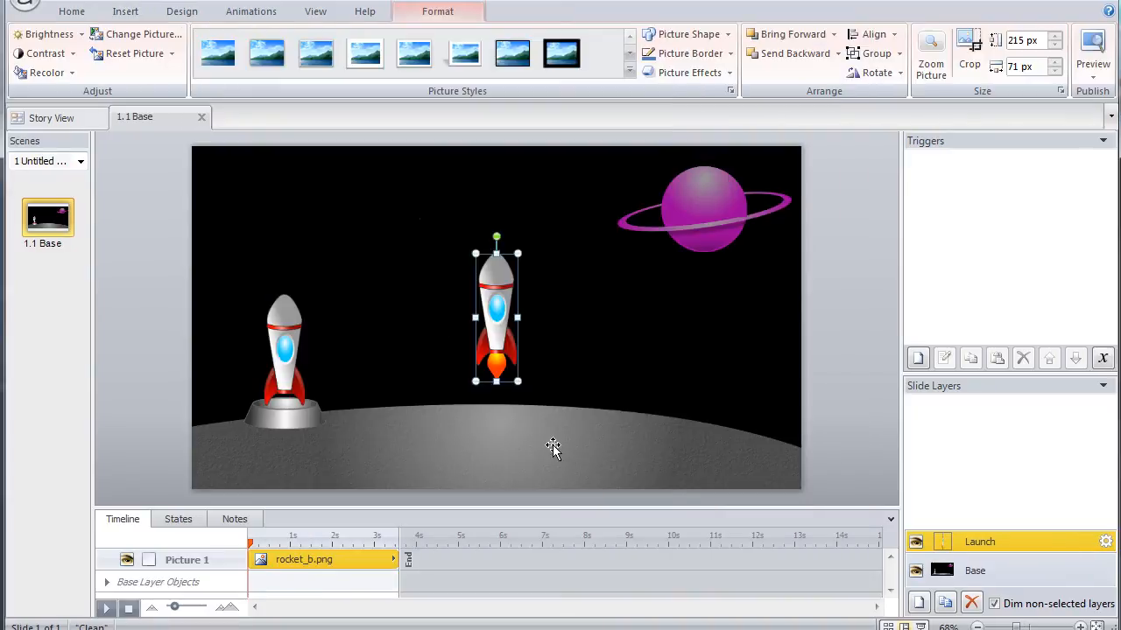
pyautogui.moveTo(504, 289); pyautogui.dragTo(289, 313)
# Step: Rename the flaming rocket picture on the Launch layer as Rocket_b
pyautogui.rightClick(290, 339)
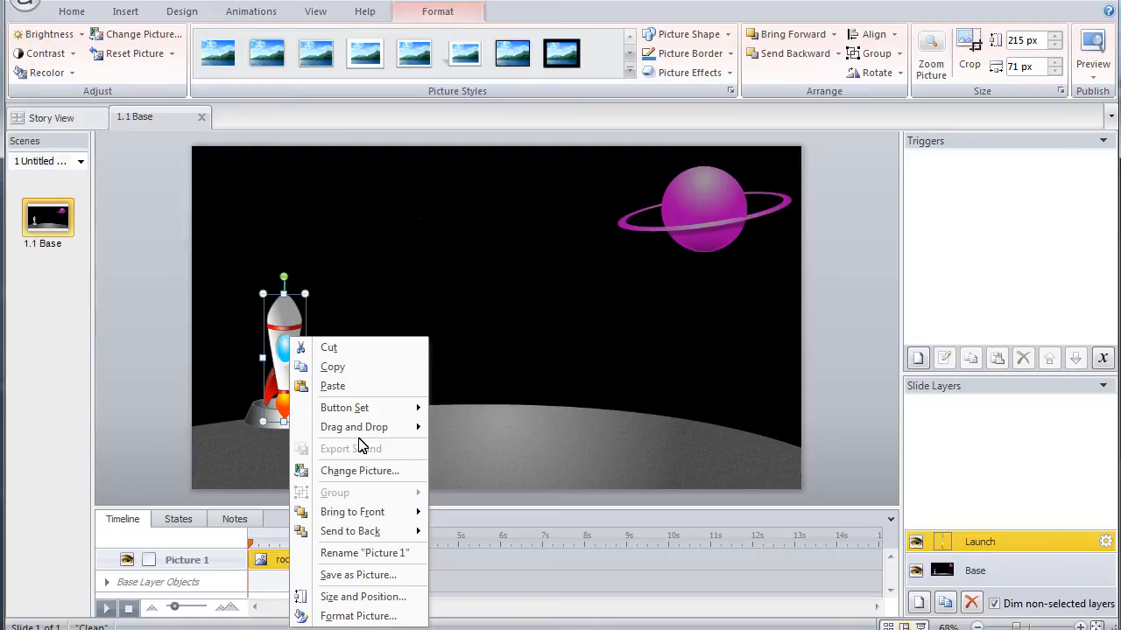
pyautogui.click(367, 552)
pyautogui.write('Rocket_b')
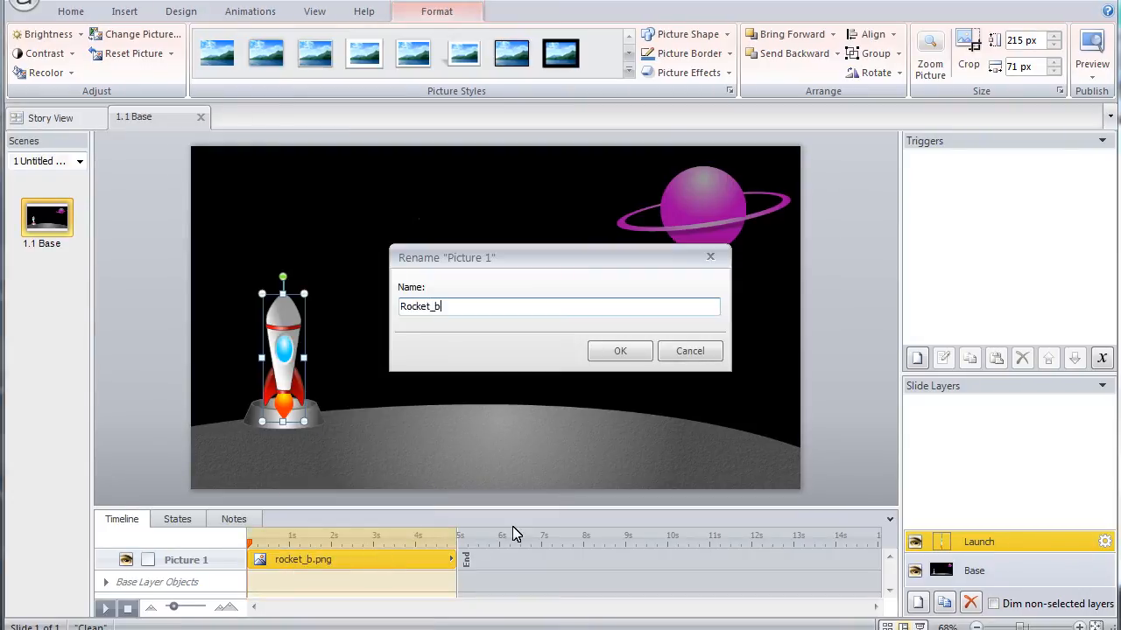
pyautogui.click(612, 352)
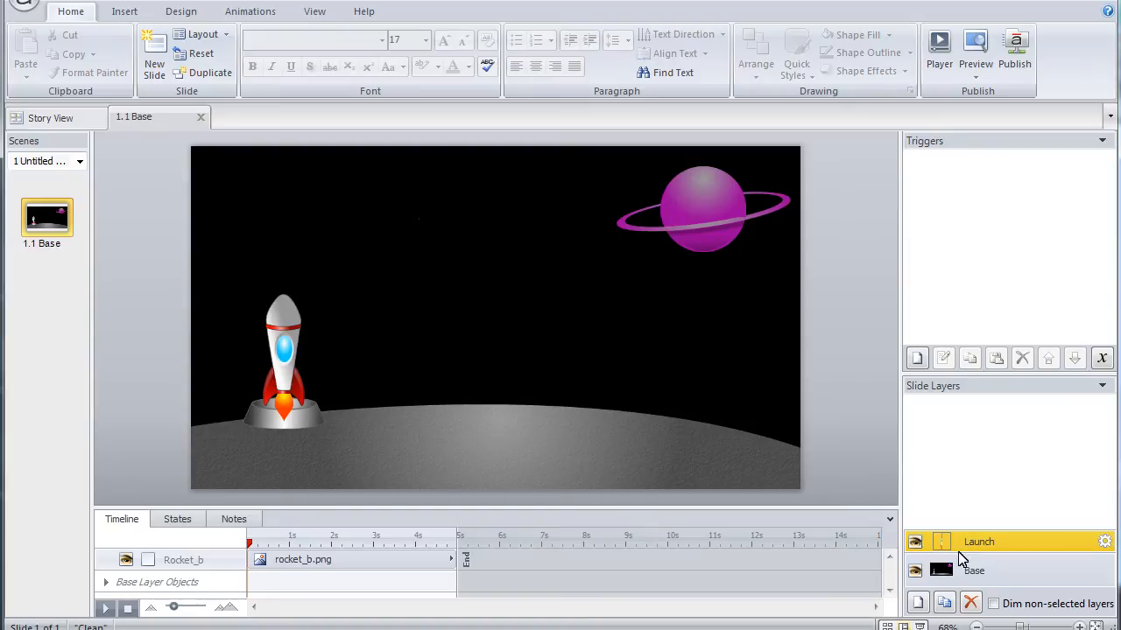
# Step: Insert the smoke picture on the Launch layer and place it to the left of the rocket's flame
pyautogui.click(977, 569)
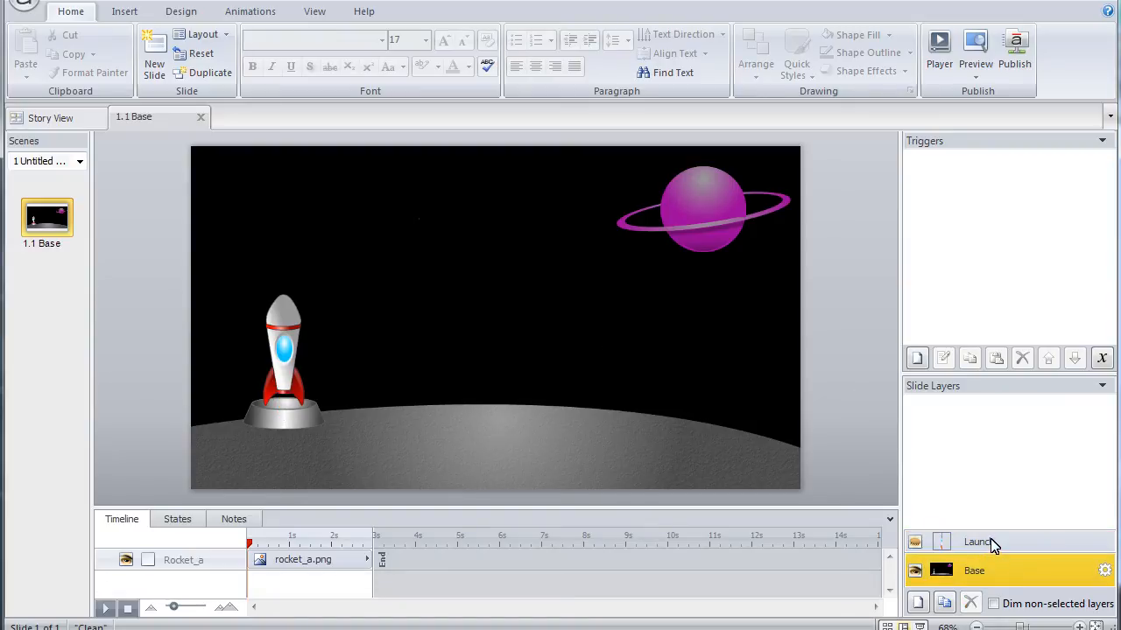
pyautogui.click(992, 545)
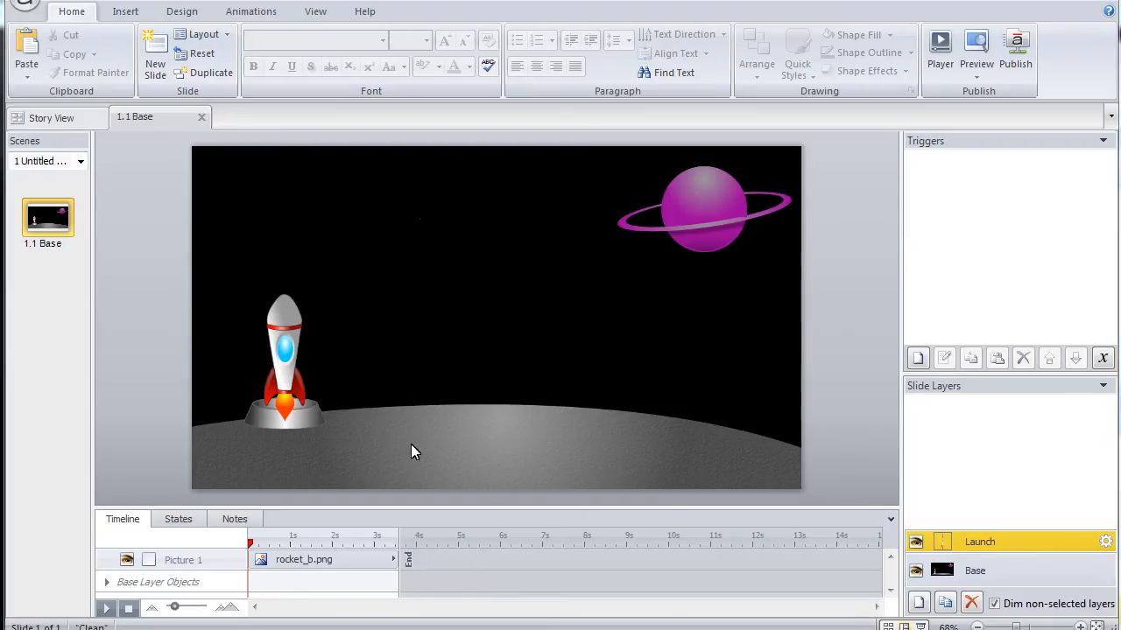
pyautogui.click(128, 11)
pyautogui.click(232, 44)
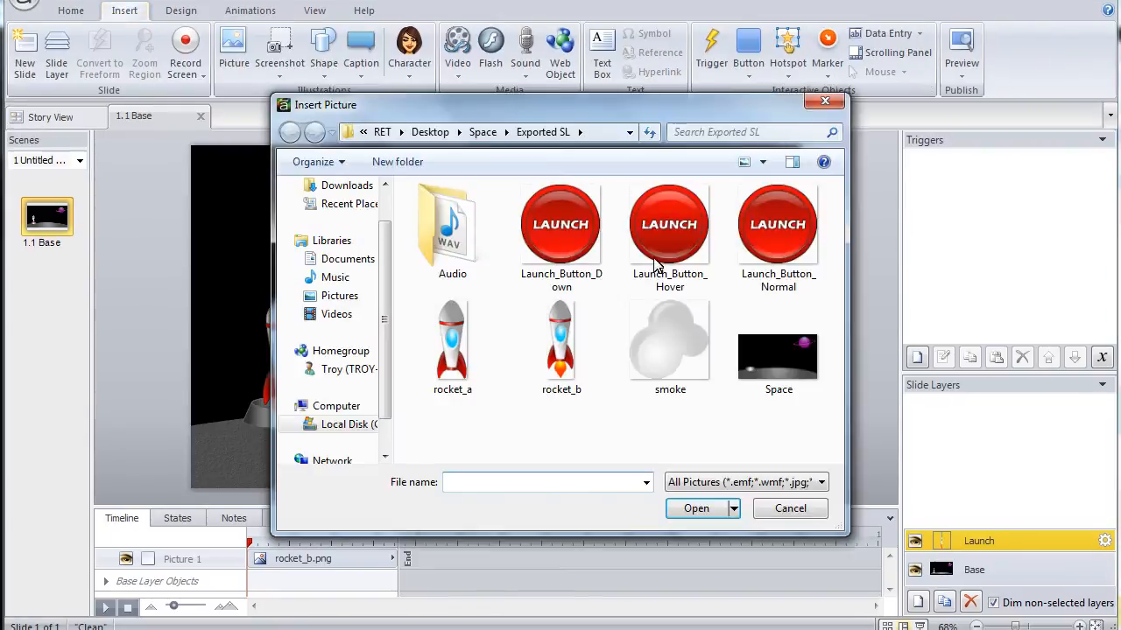
pyautogui.click(666, 320)
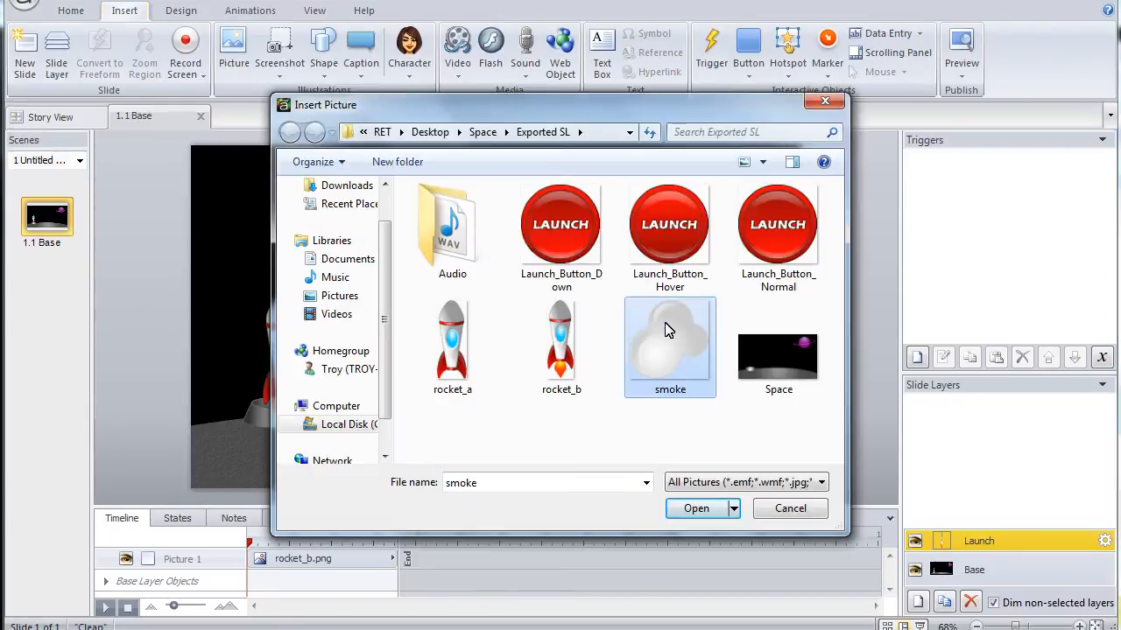
pyautogui.click(689, 508)
pyautogui.moveTo(505, 320); pyautogui.dragTo(265, 438)
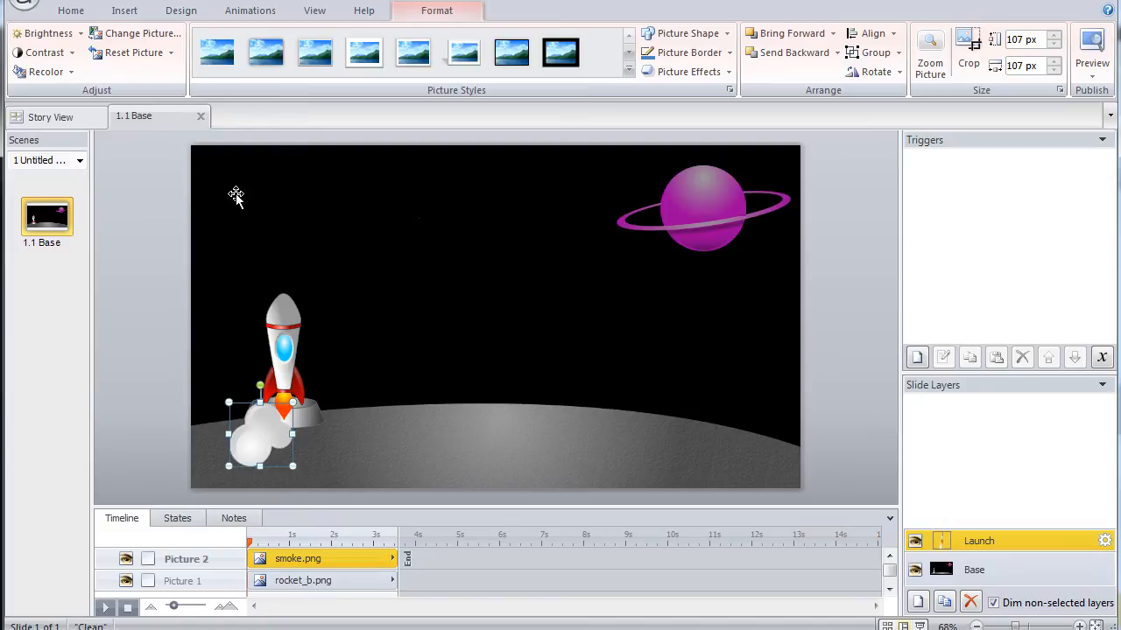
# Step: Duplicate the smoke cloud and place the copy to the right of the rocket's flame
pyautogui.rightClick(266, 438)
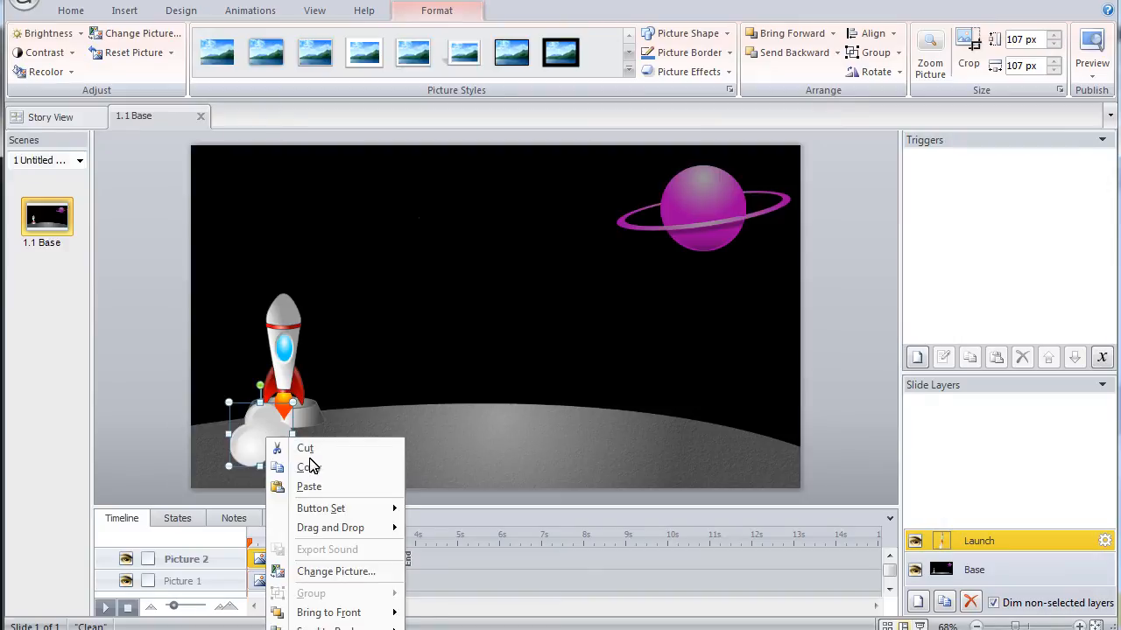
pyautogui.click(308, 463)
pyautogui.rightClick(359, 405)
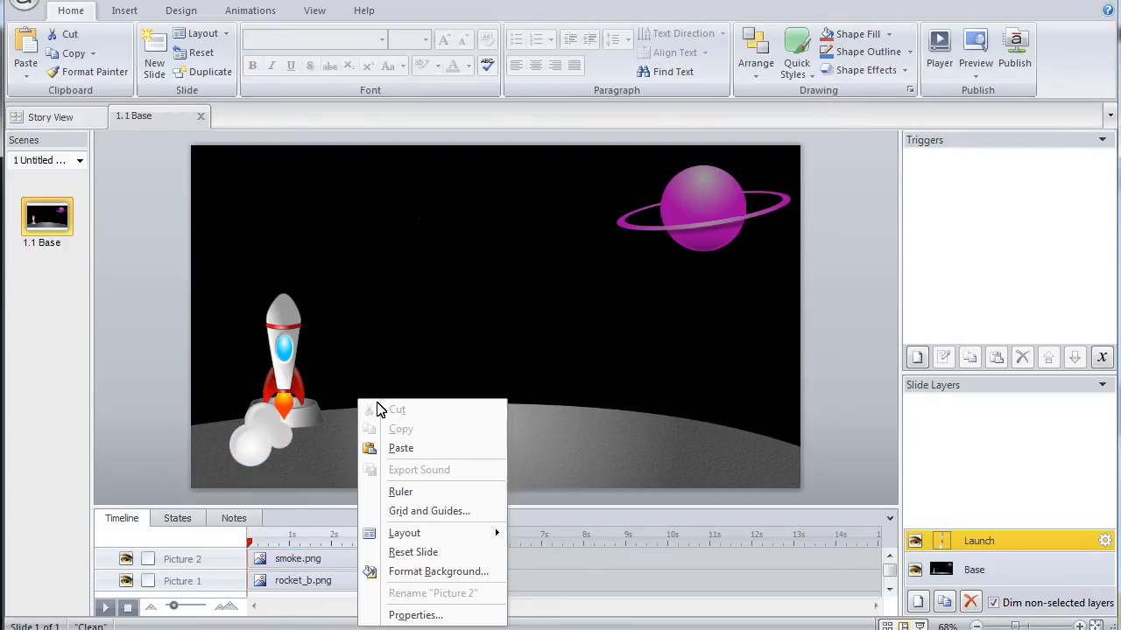
pyautogui.click(401, 445)
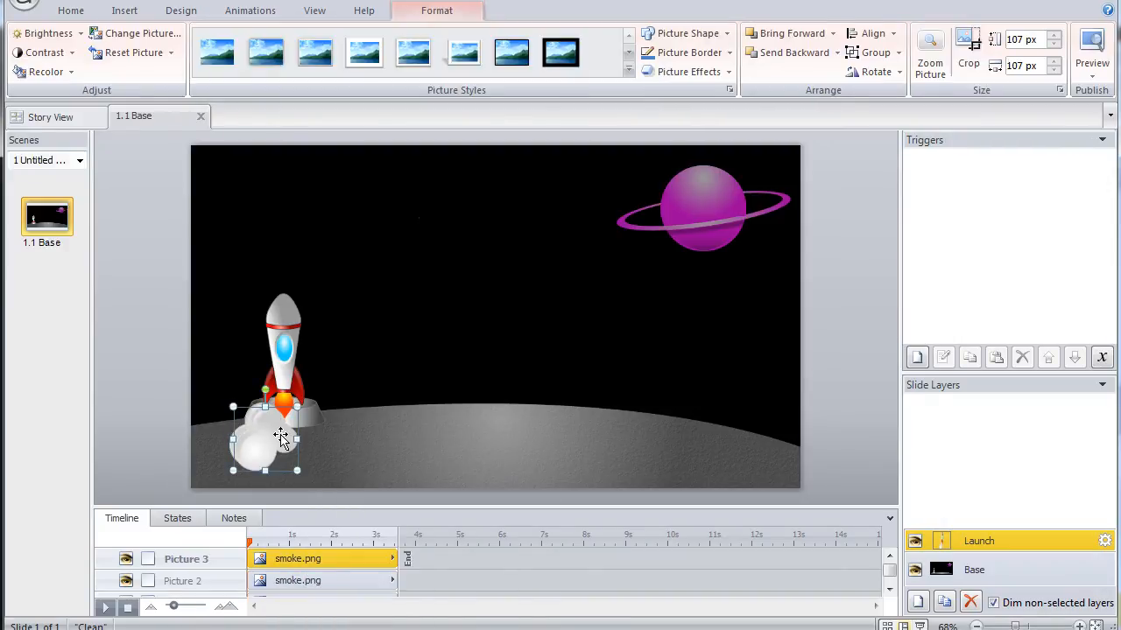
pyautogui.moveTo(282, 434); pyautogui.dragTo(318, 436)
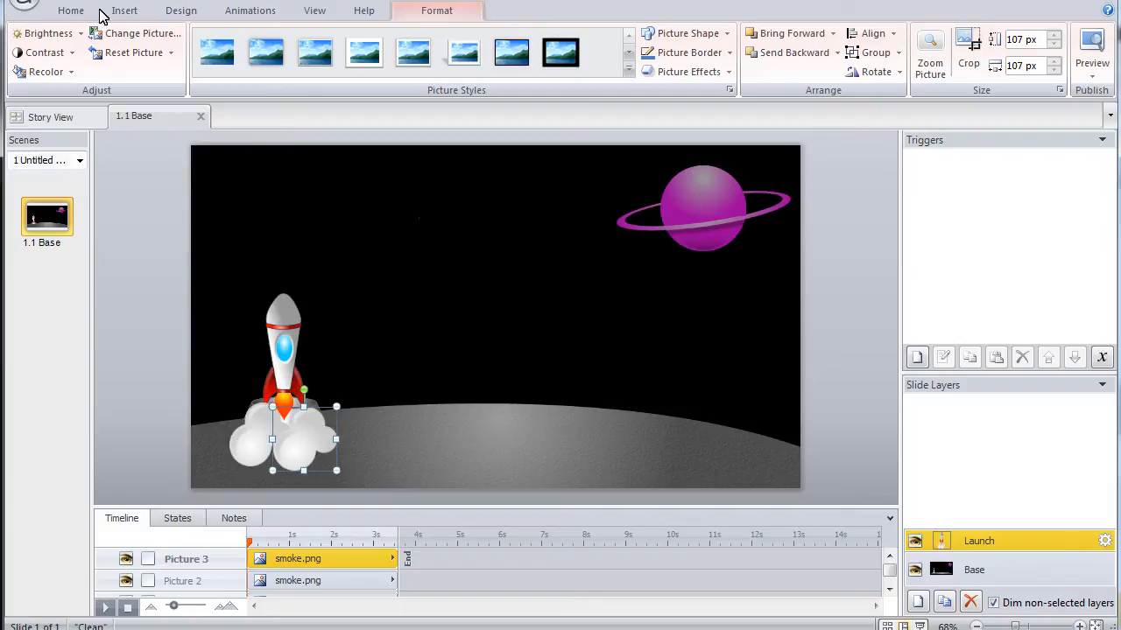
# Step: Rename the right smoke cloud as Smoke_1 and the left smoke cloud as Smoke_2
pyautogui.doubleClick(216, 559)
pyautogui.write('Smoke_1')
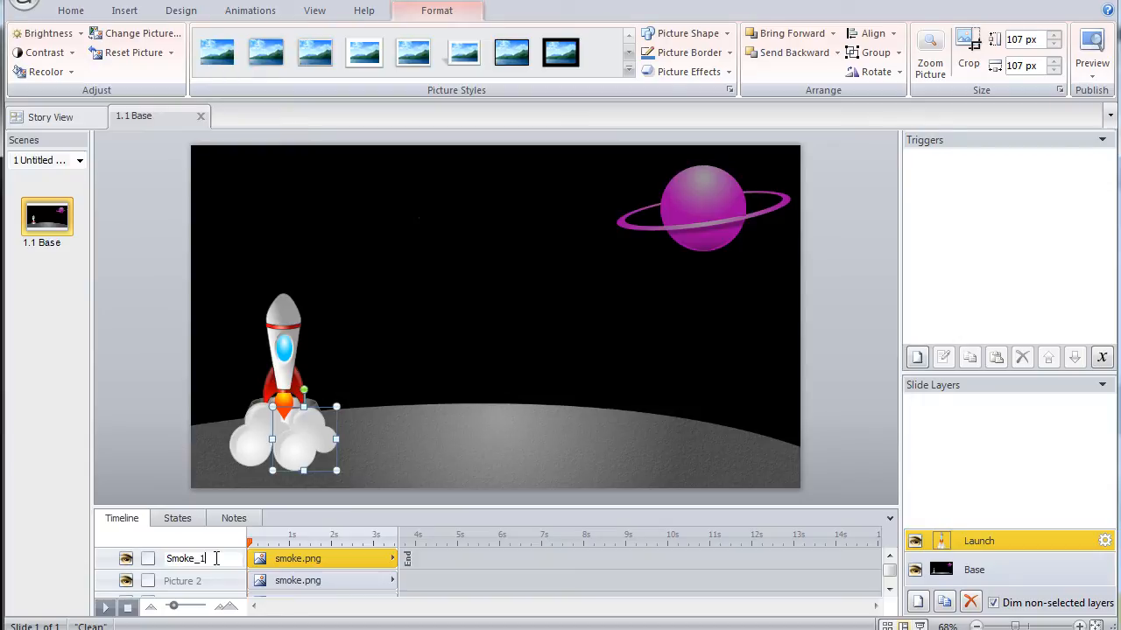
pyautogui.press('Return')
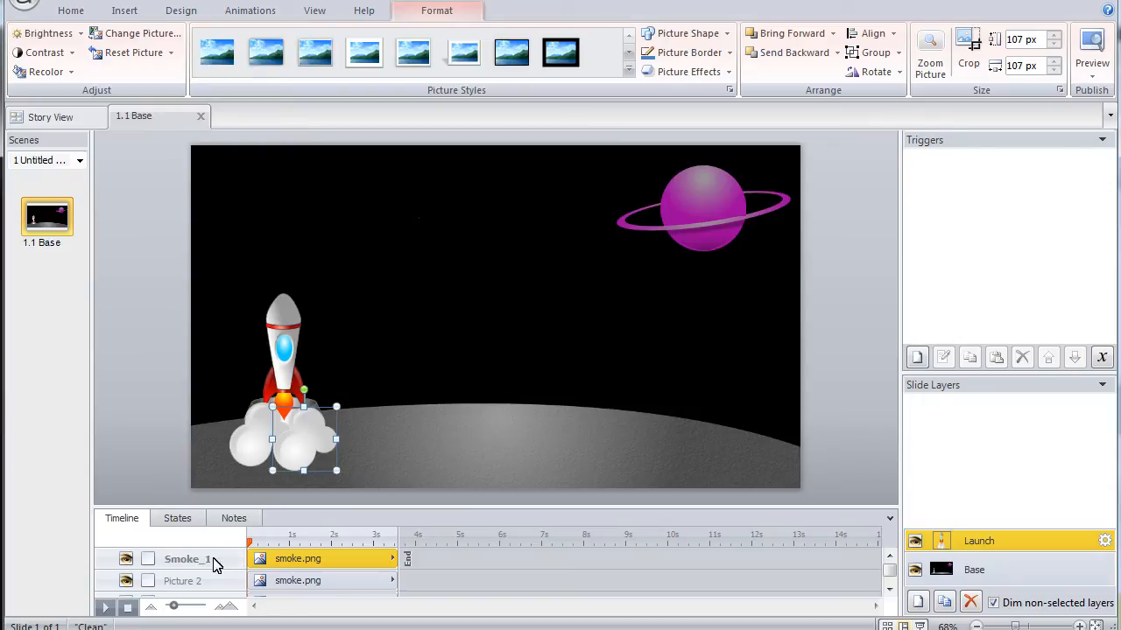
pyautogui.doubleClick(208, 580)
pyautogui.write('Smoke_2')
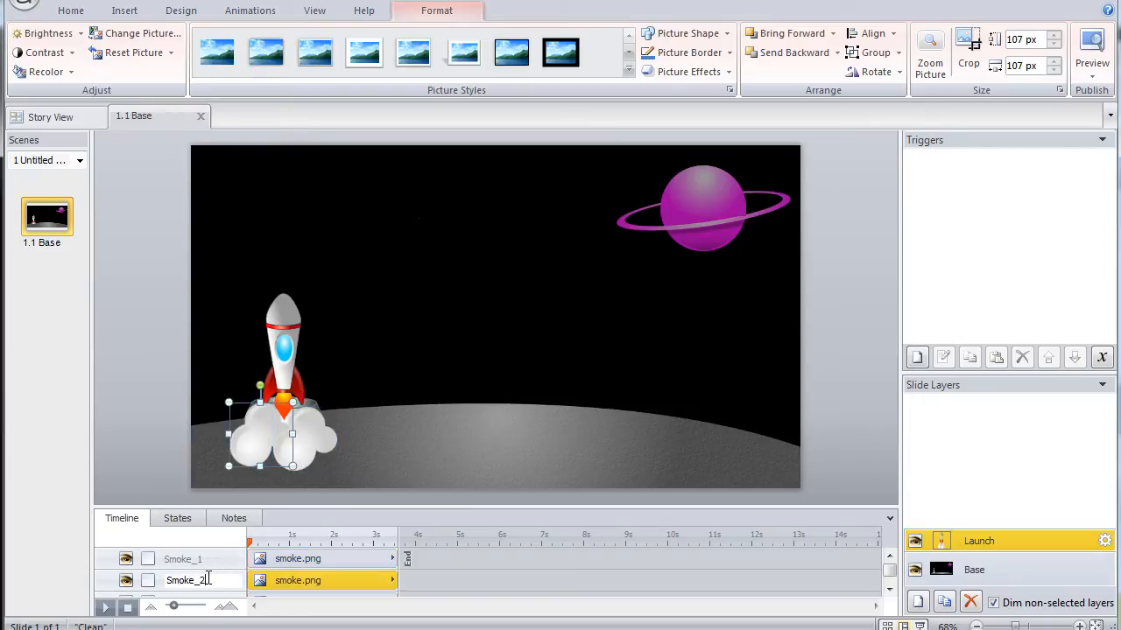
pyautogui.press('Return')
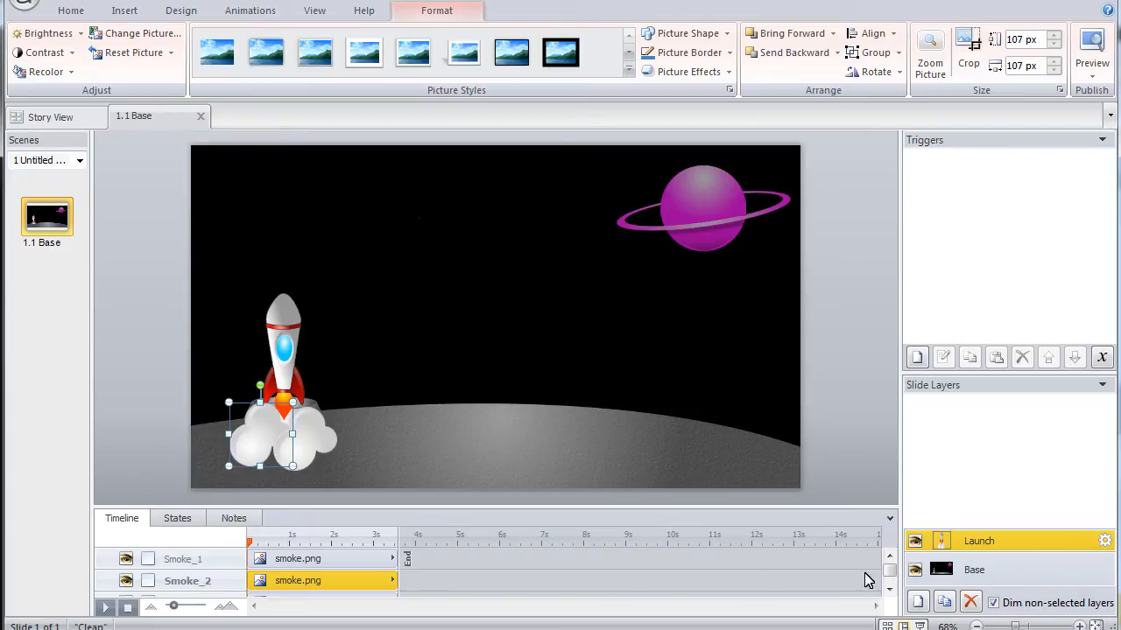
# Step: Insert the Launch_Button_Normal picture on the Base layer
pyautogui.click(980, 571)
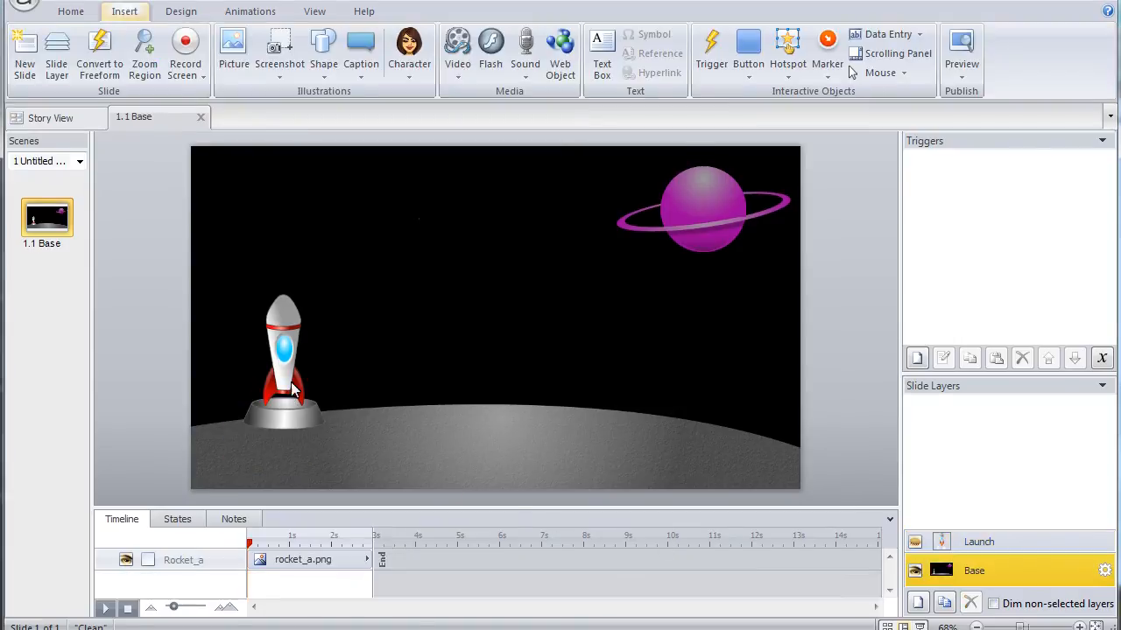
pyautogui.hotkey('ctrl', 'j')
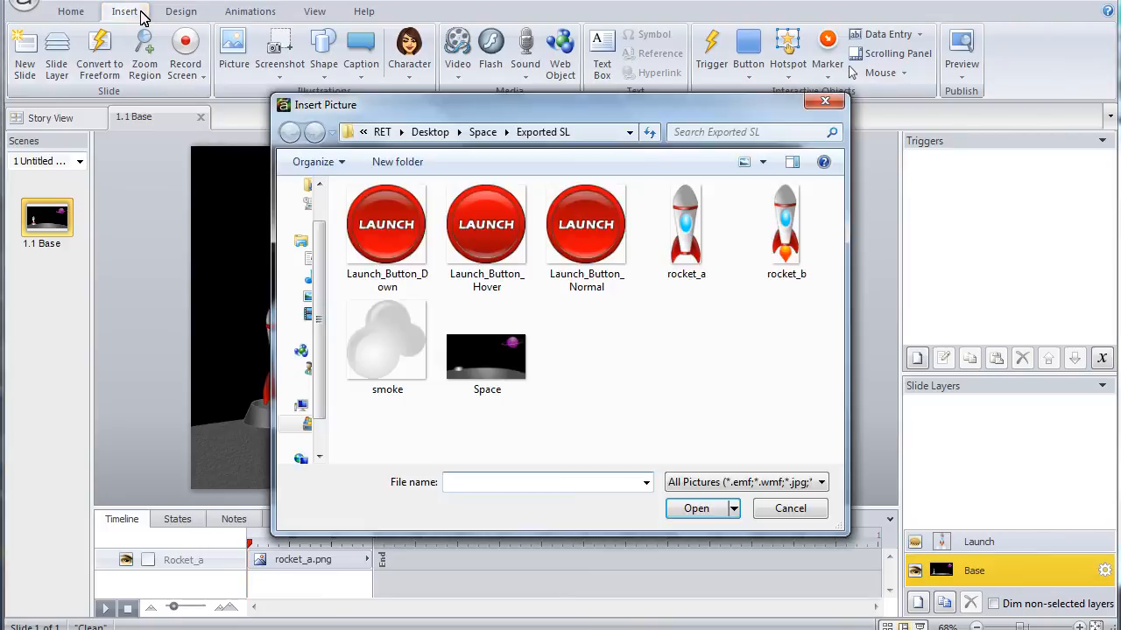
pyautogui.click(592, 225)
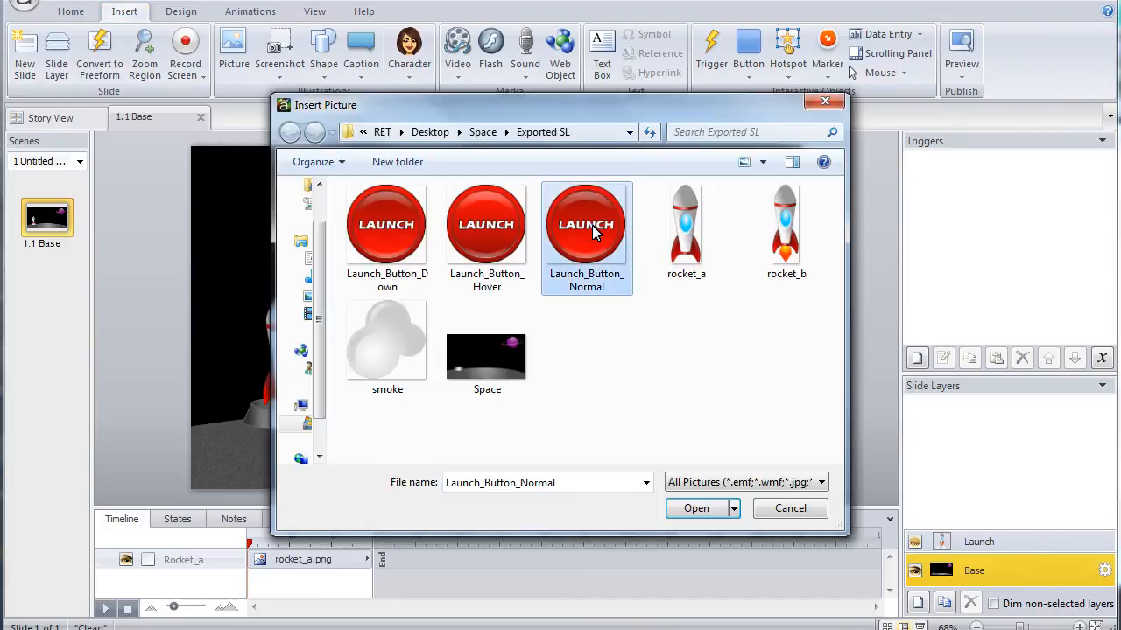
pyautogui.click(695, 509)
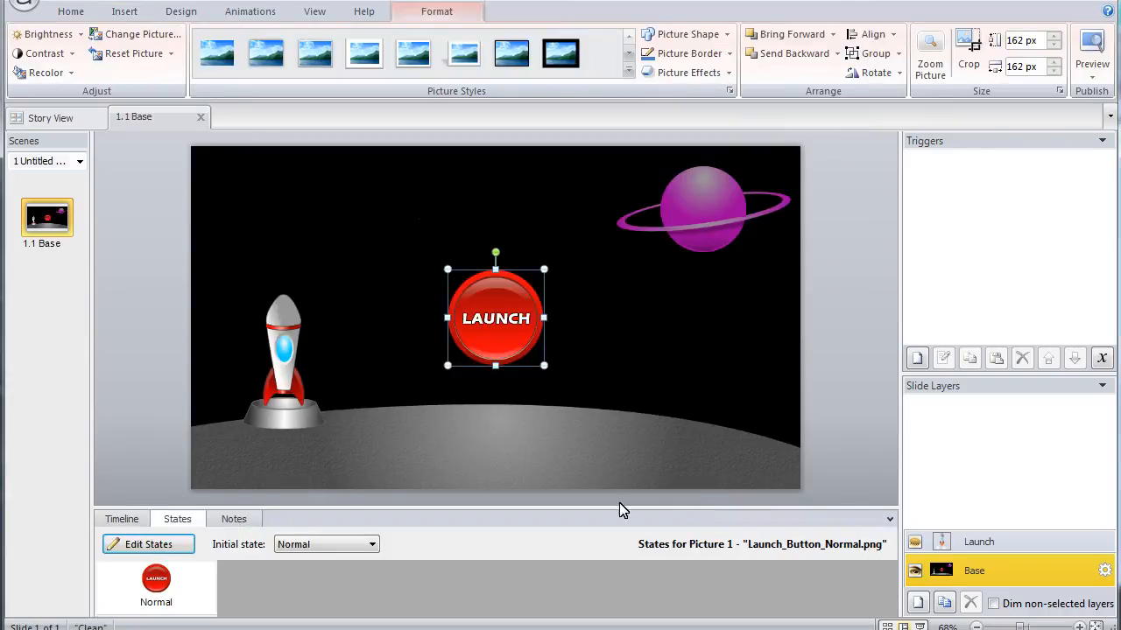
# Step: Add a Hover state to the launch button picture
pyautogui.click(150, 543)
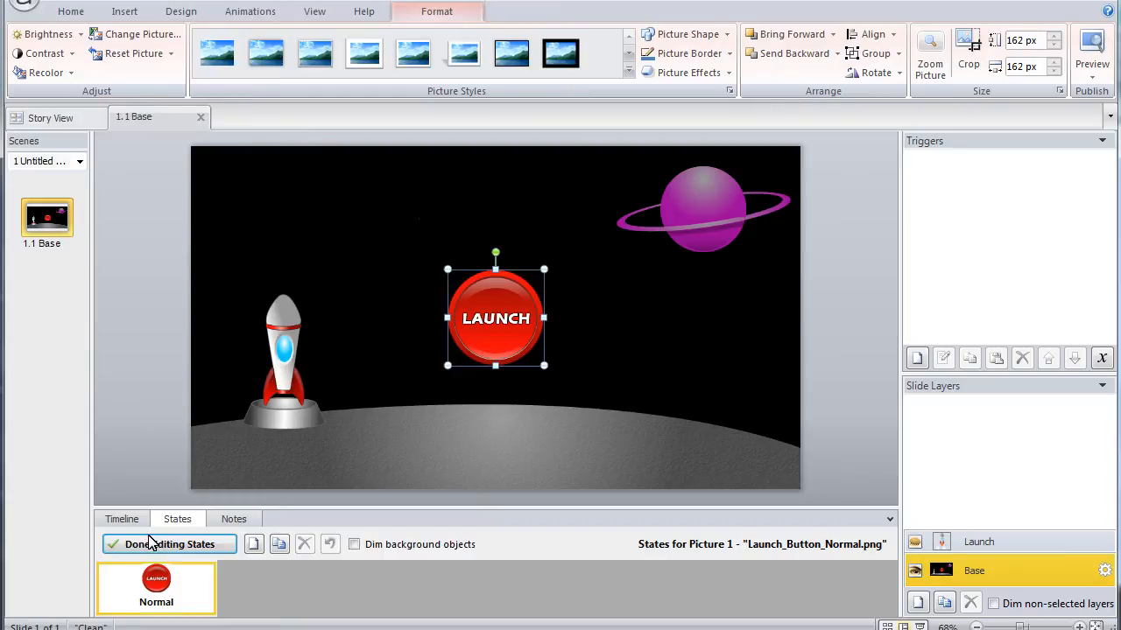
pyautogui.click(252, 543)
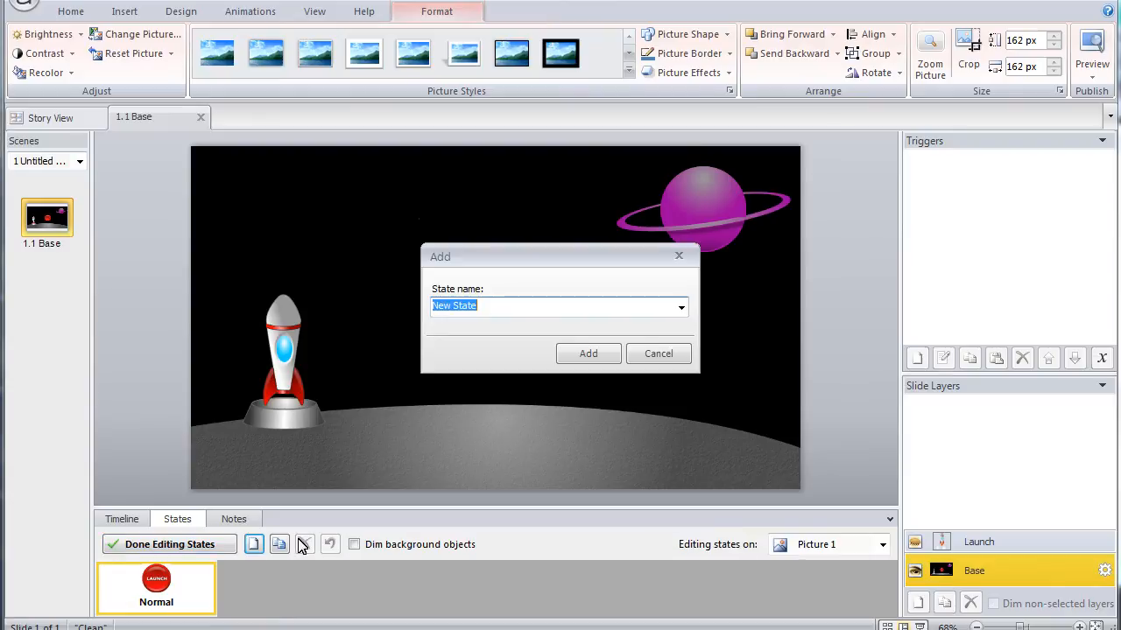
pyautogui.click(681, 306)
pyautogui.click(444, 349)
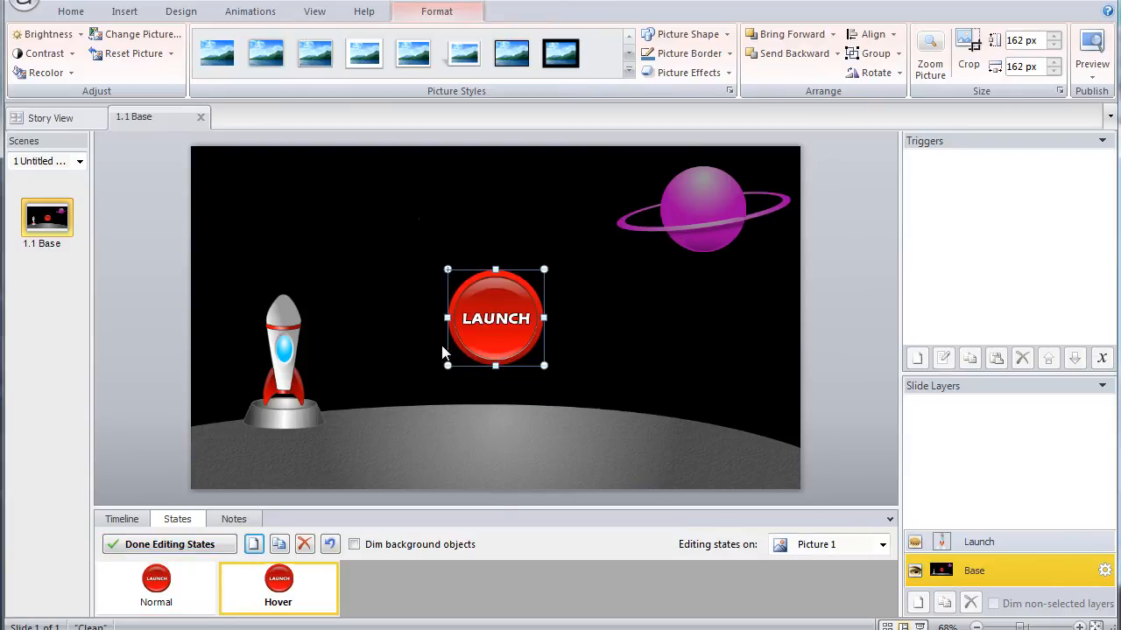
# Step: Replace the picture in the launch button's Hover state with Launch_Button_Hover
pyautogui.click(120, 35)
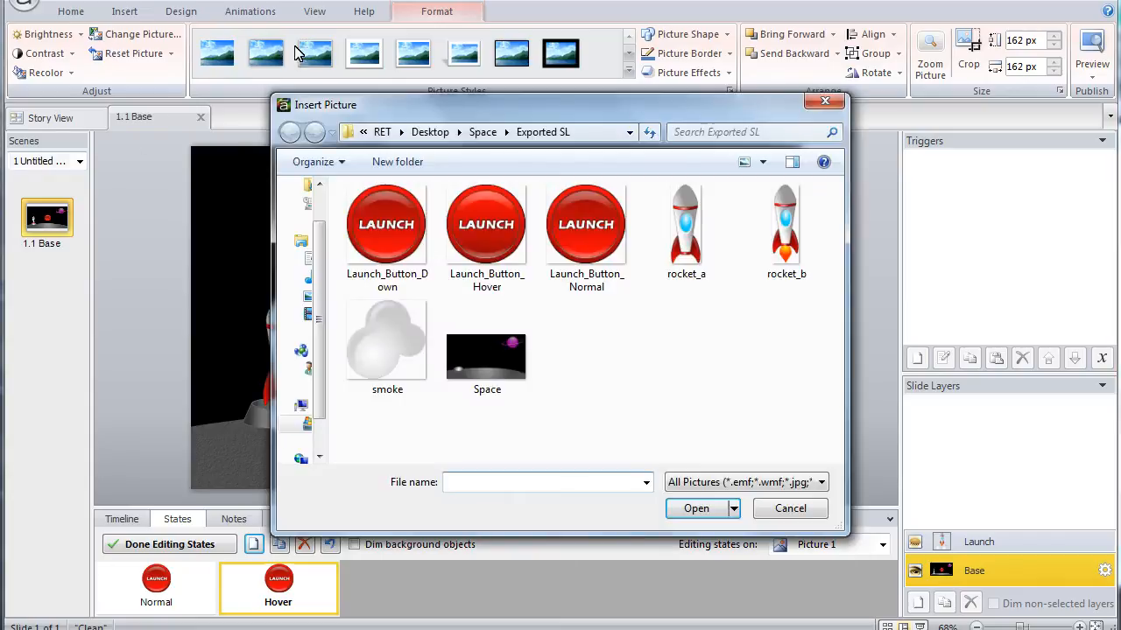
pyautogui.click(478, 235)
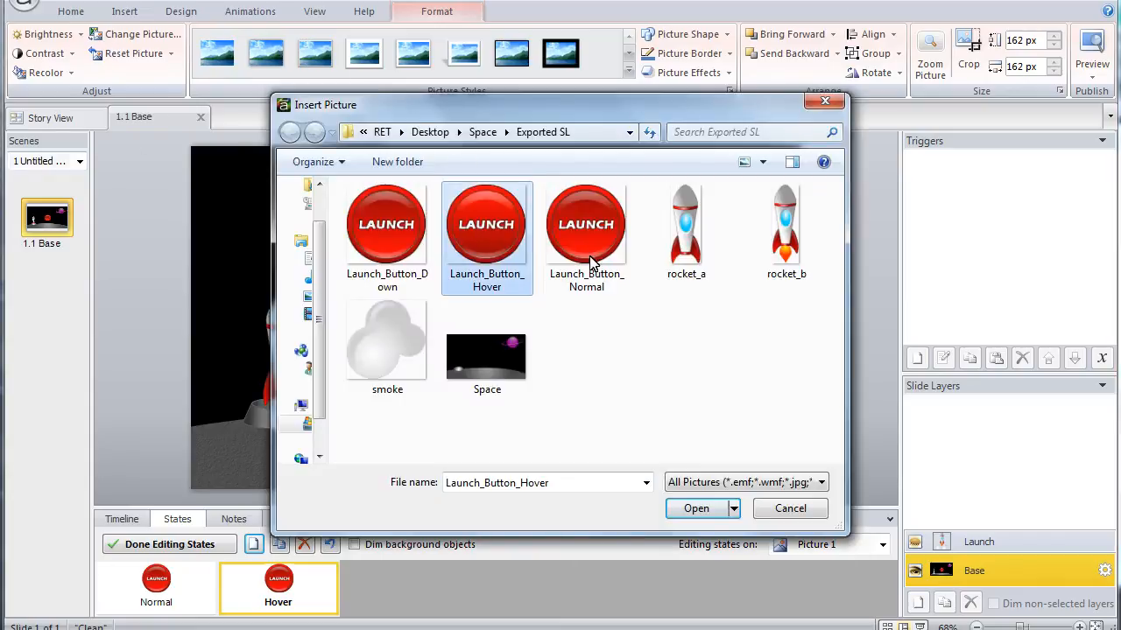
pyautogui.click(698, 507)
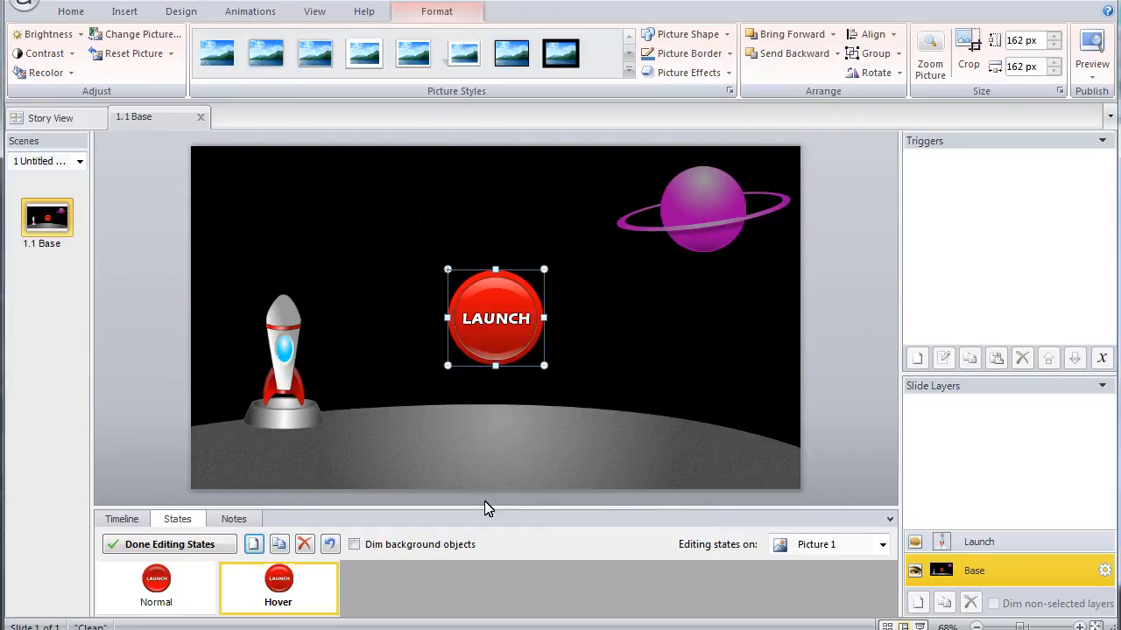
# Step: Add a Down state to the launch button with the Launch_Button_Down picture and finish editing the states
pyautogui.click(253, 544)
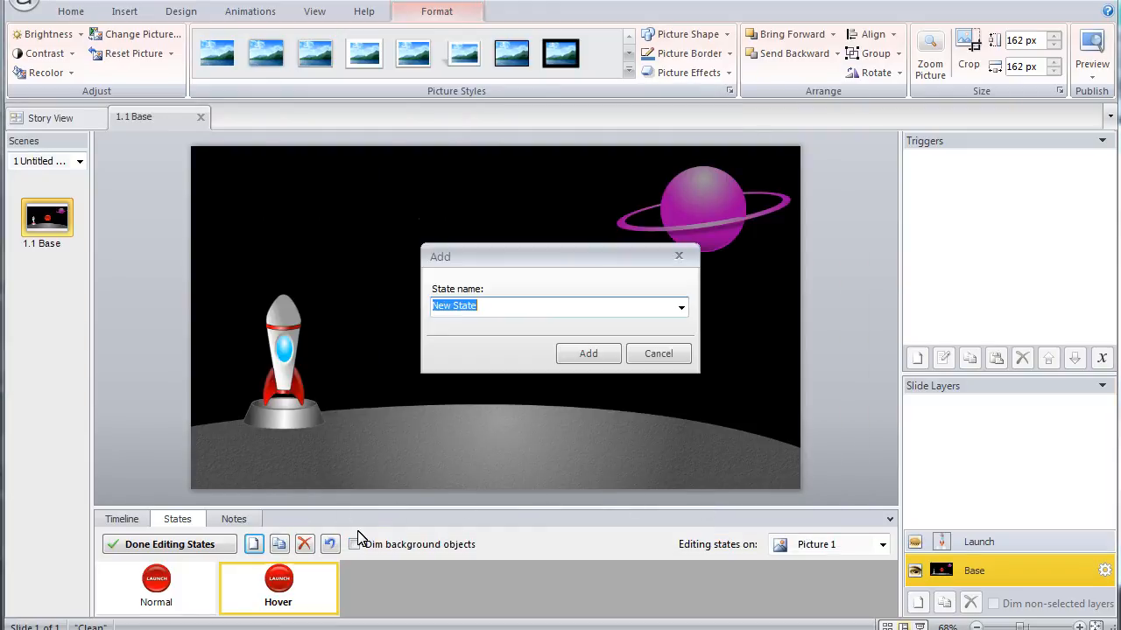
pyautogui.click(681, 308)
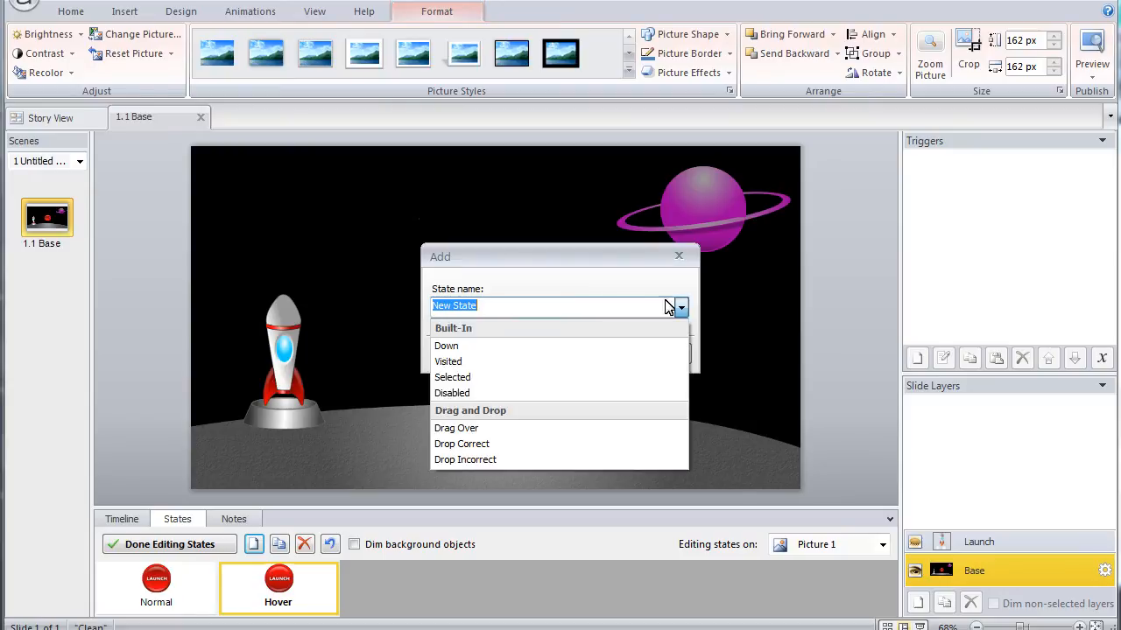
pyautogui.doubleClick(446, 347)
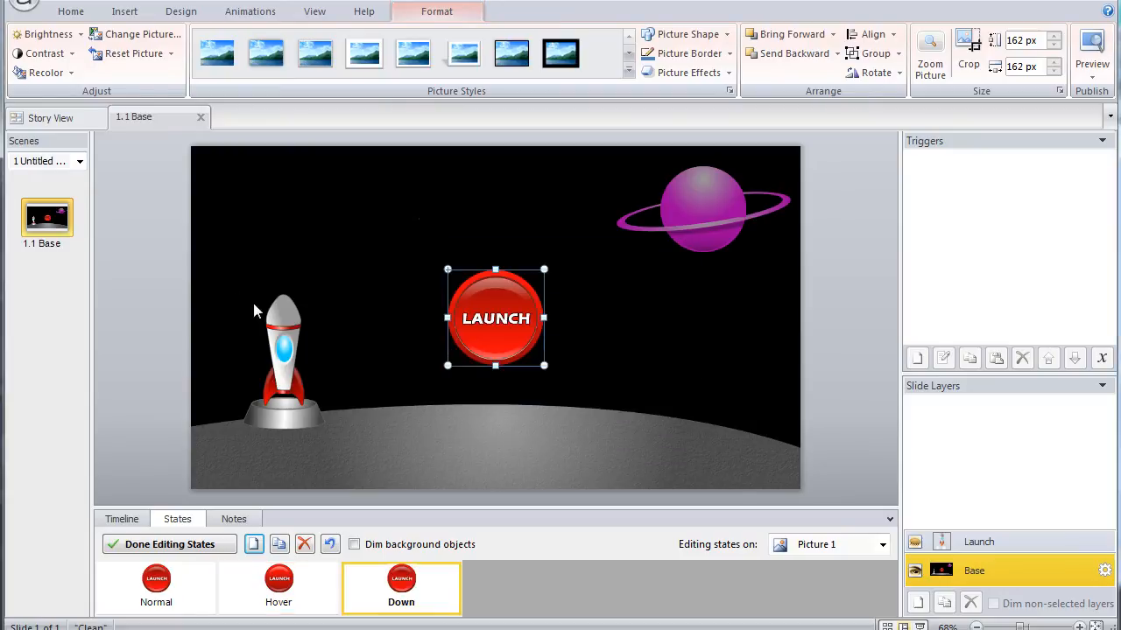
pyautogui.click(121, 35)
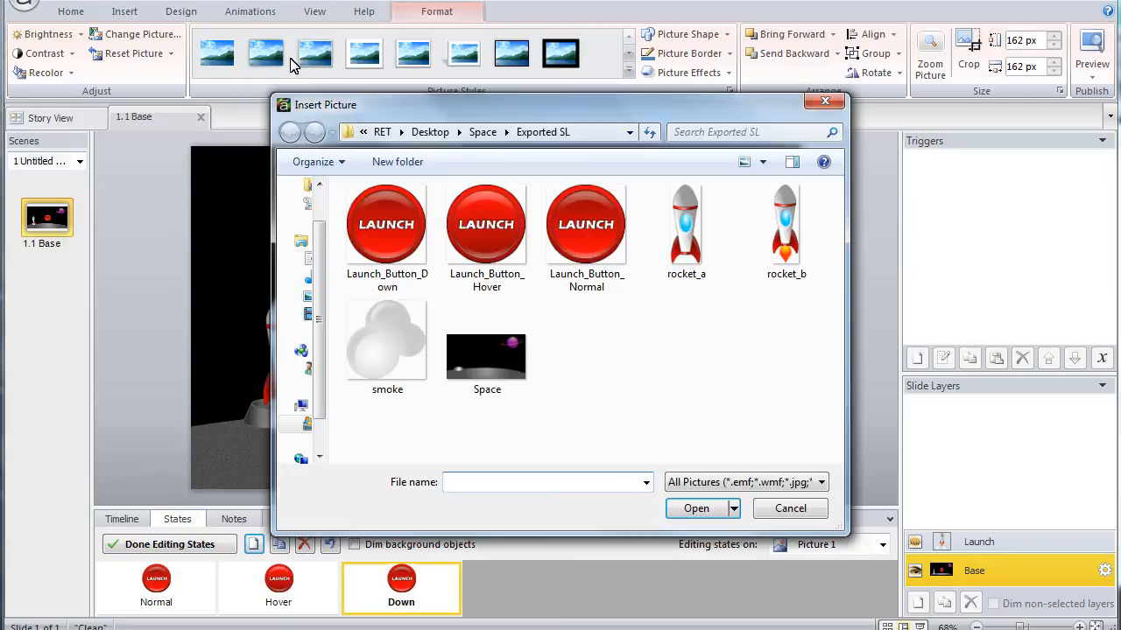
pyautogui.click(380, 194)
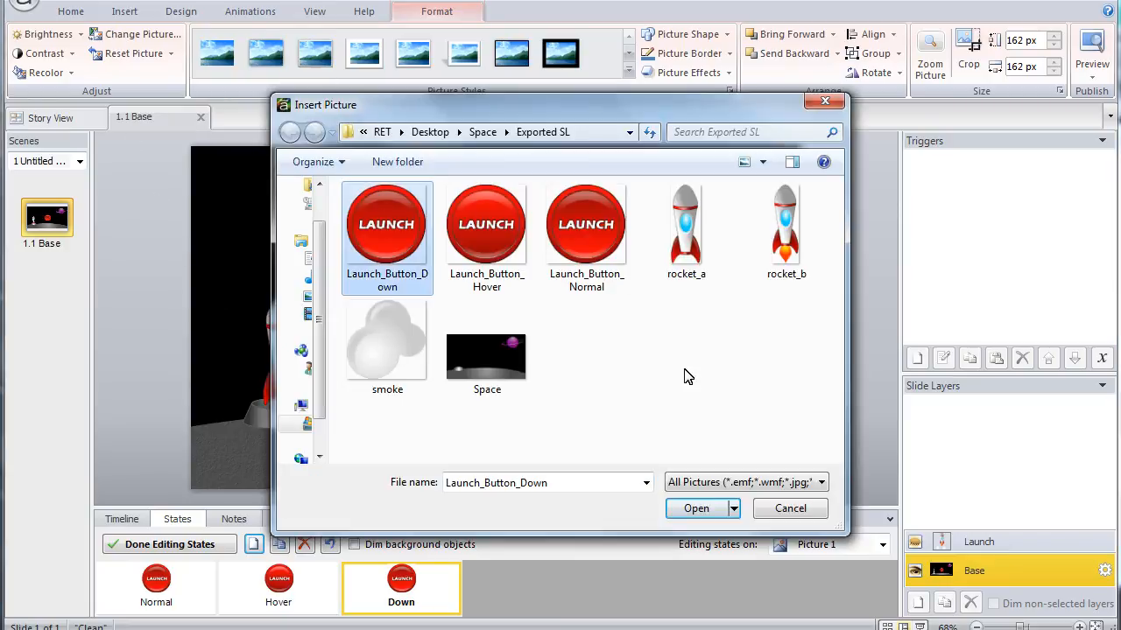
pyautogui.click(703, 507)
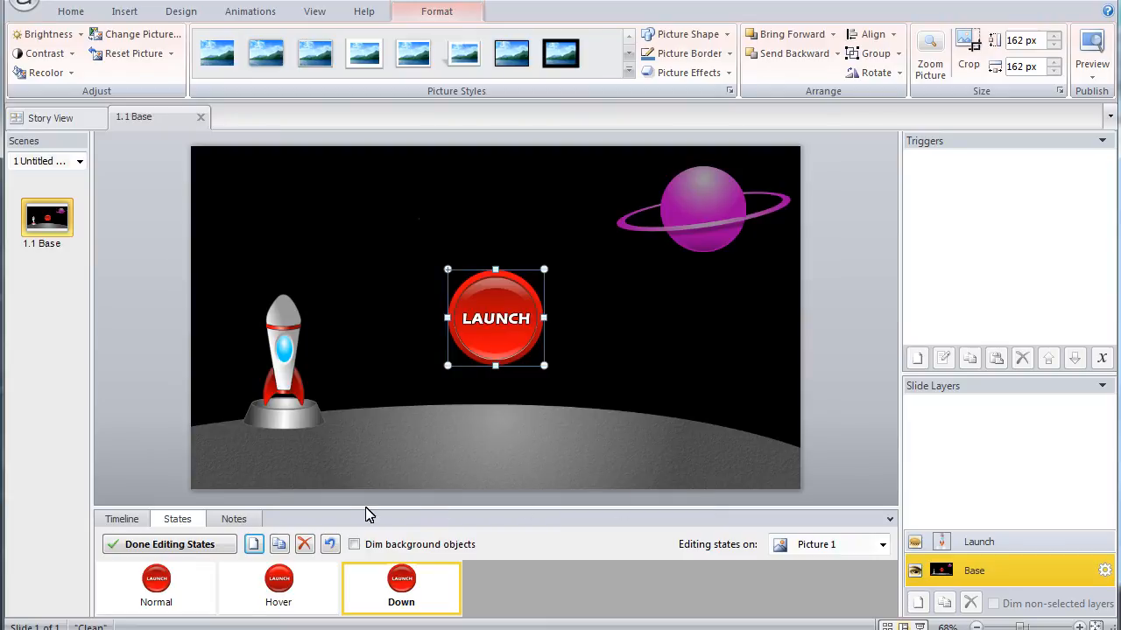
pyautogui.click(165, 545)
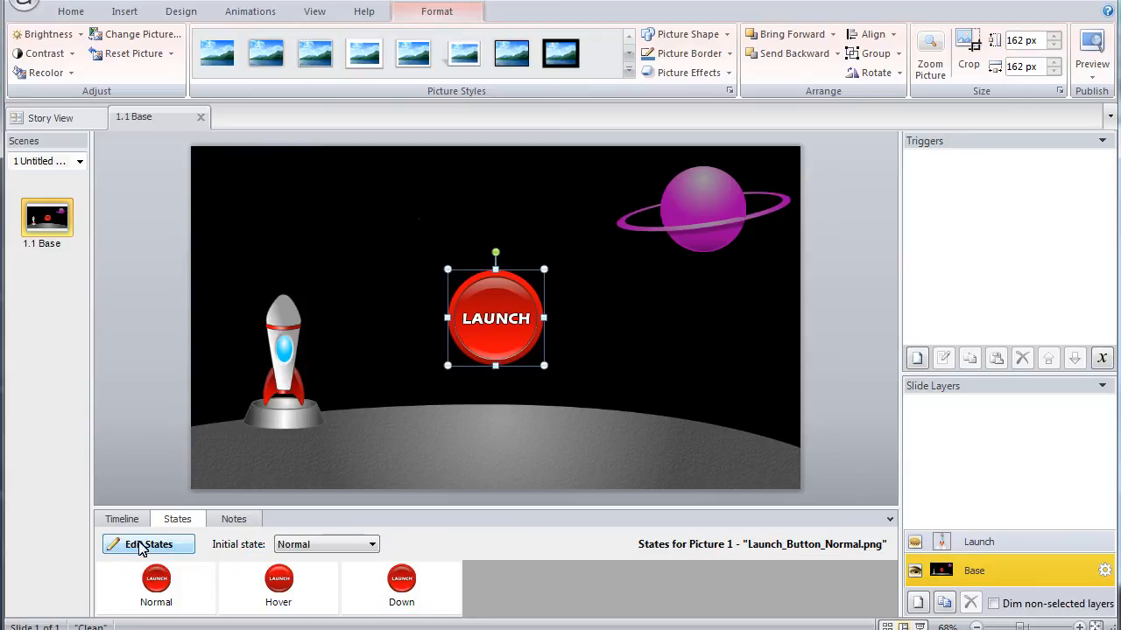
# Step: Rename the launch button picture on the Base layer as Launch_Button
pyautogui.click(121, 520)
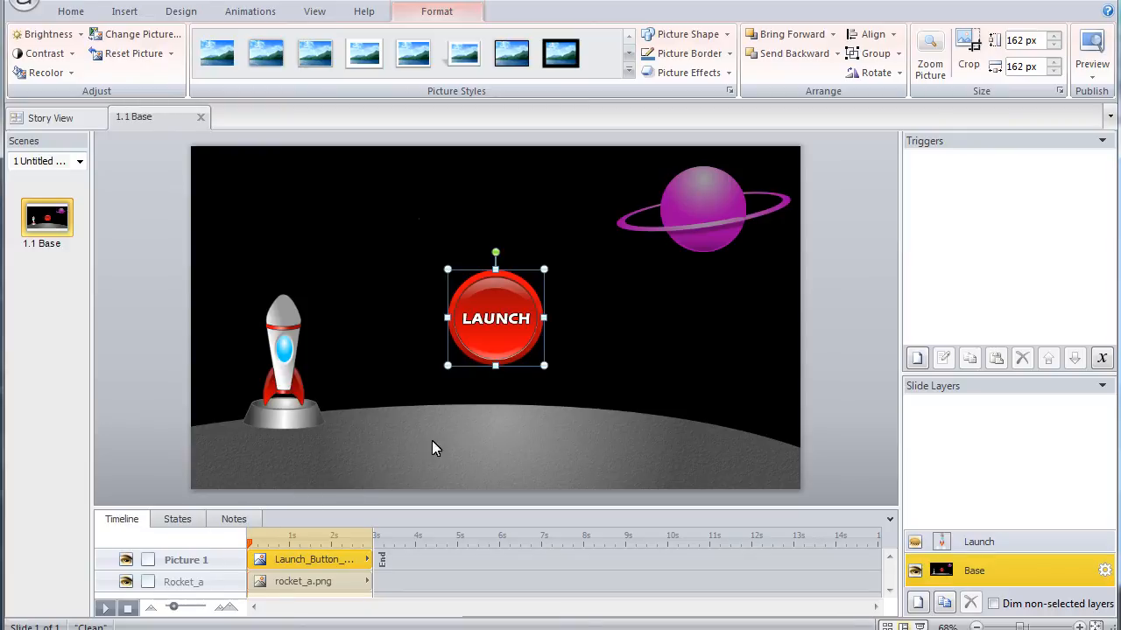
pyautogui.rightClick(515, 321)
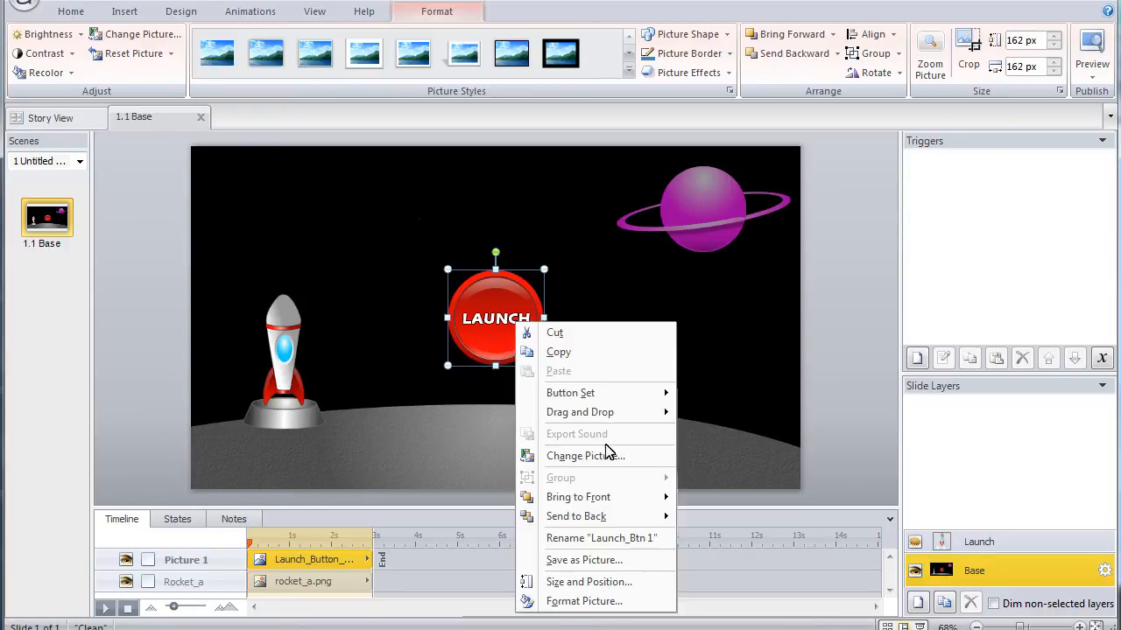
pyautogui.click(613, 537)
pyautogui.write('Launch')
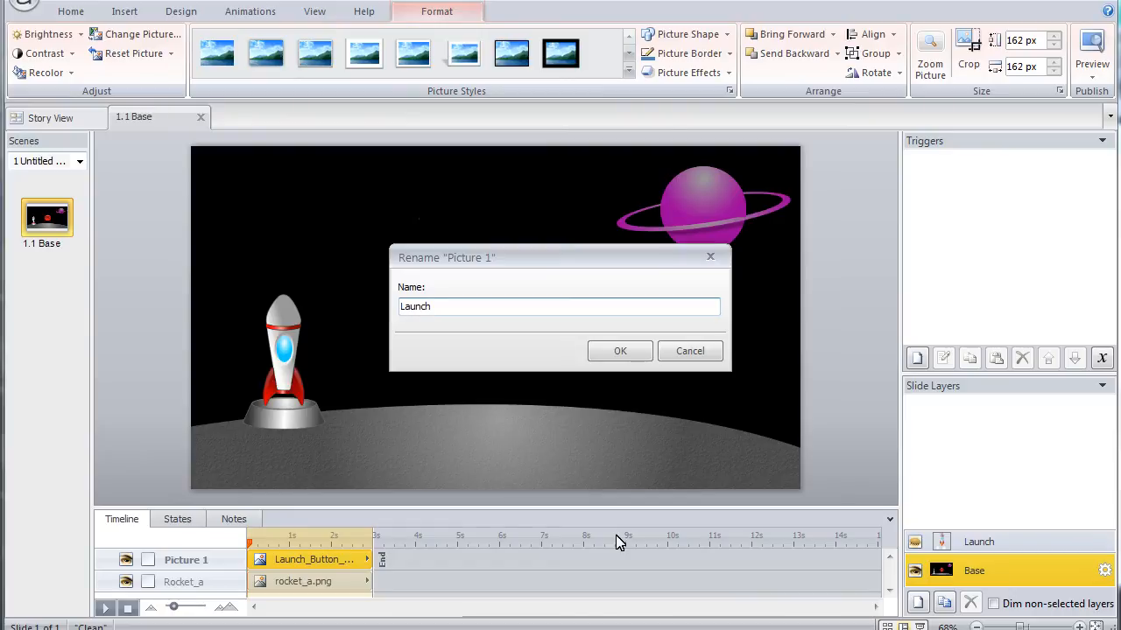
pyautogui.write('_Button')
pyautogui.click(619, 353)
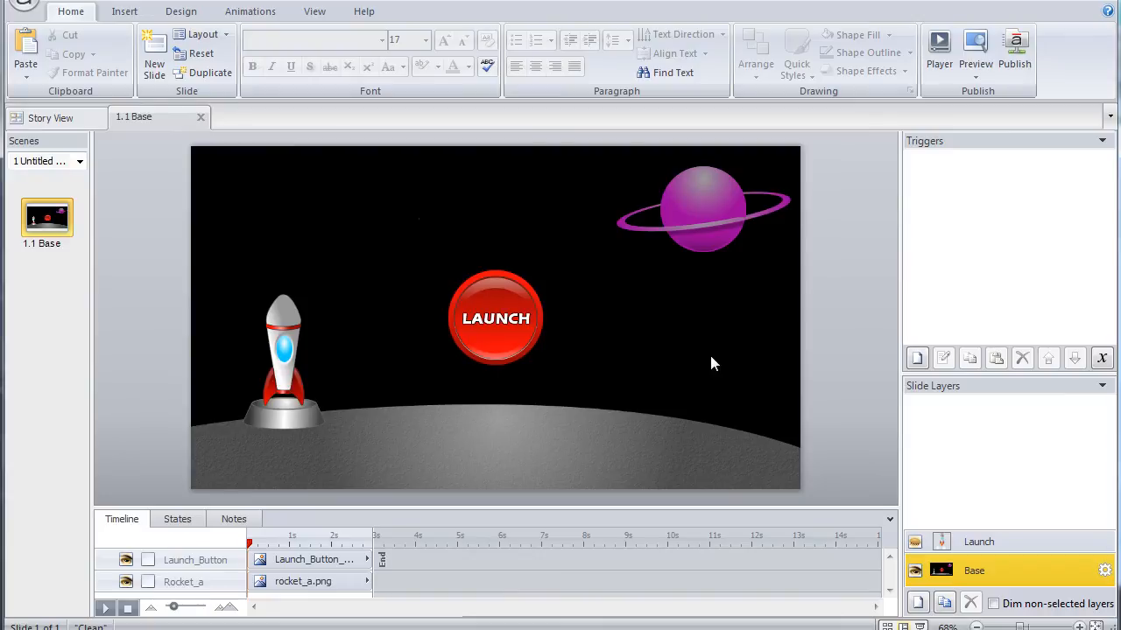
# Step: Give the flaming rocket on the Launch layer a Fly Out exit animation toward the top
pyautogui.click(959, 544)
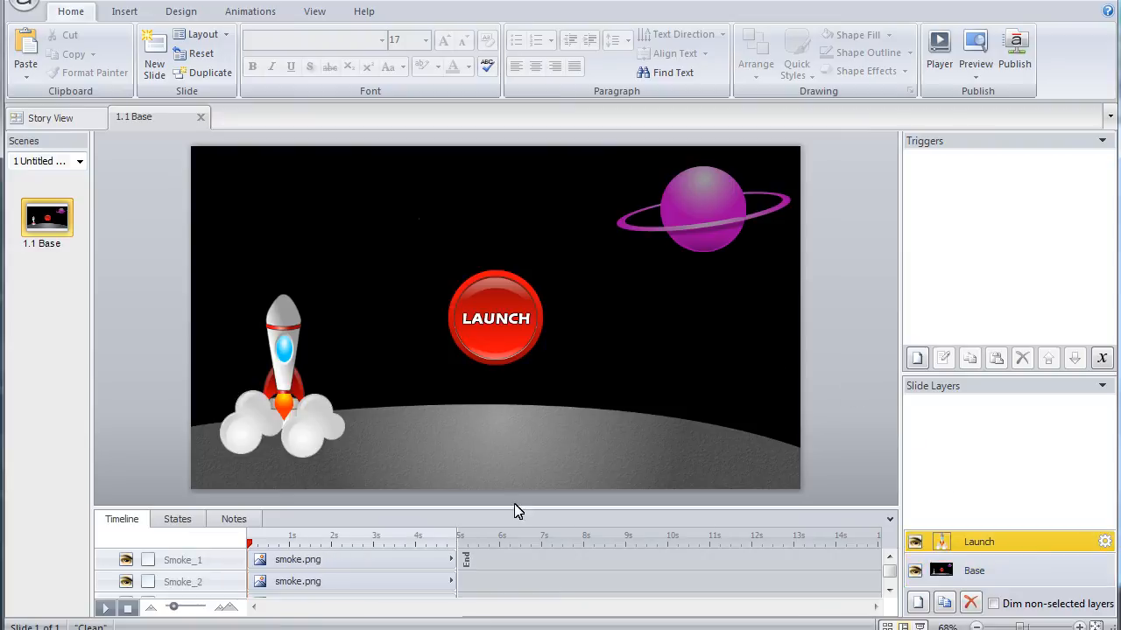
pyautogui.click(283, 348)
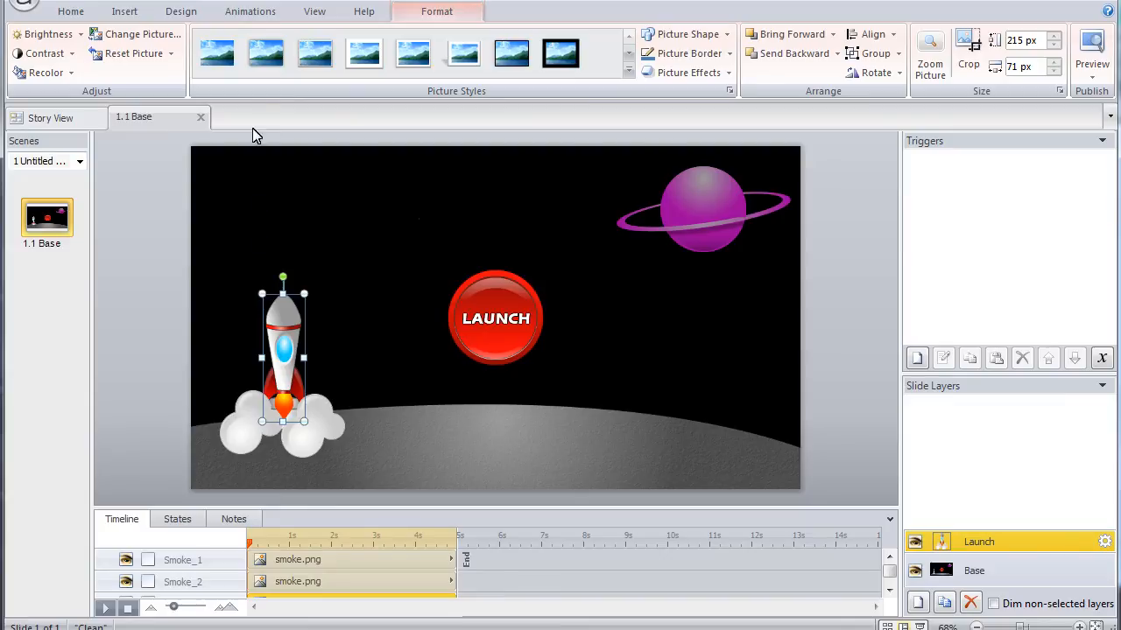
pyautogui.click(251, 12)
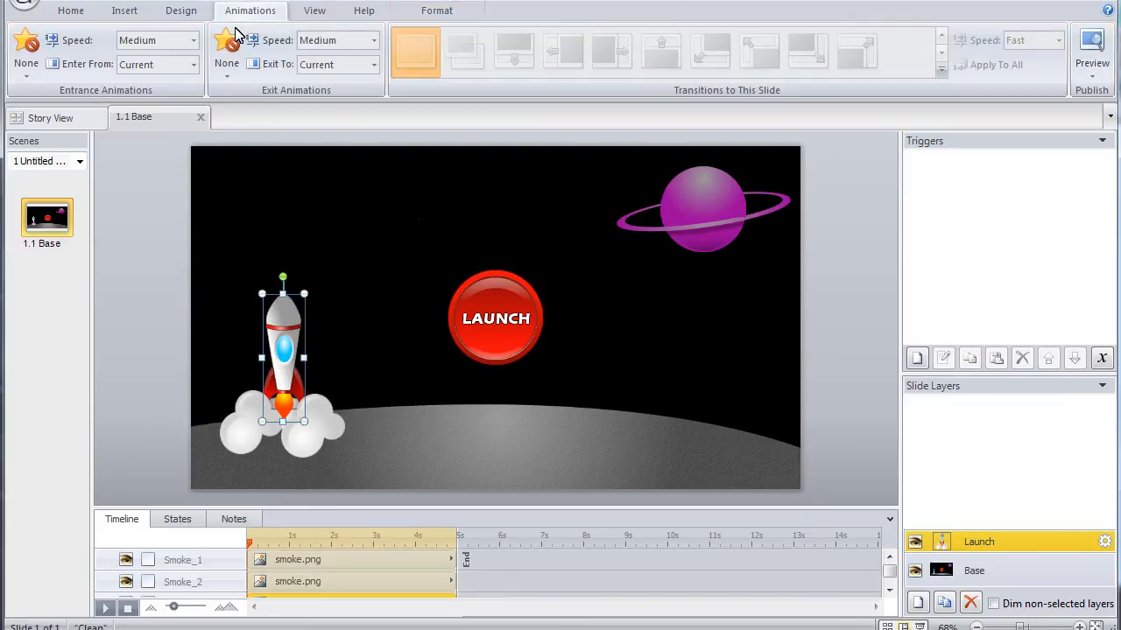
pyautogui.click(230, 83)
pyautogui.click(236, 158)
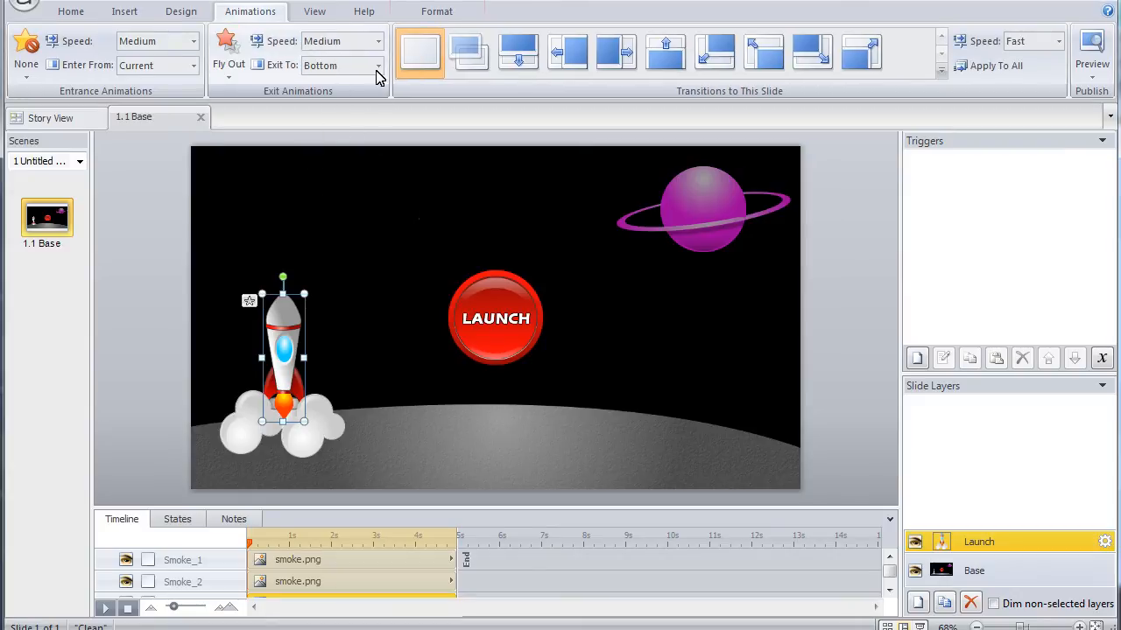
pyautogui.click(377, 70)
pyautogui.click(342, 90)
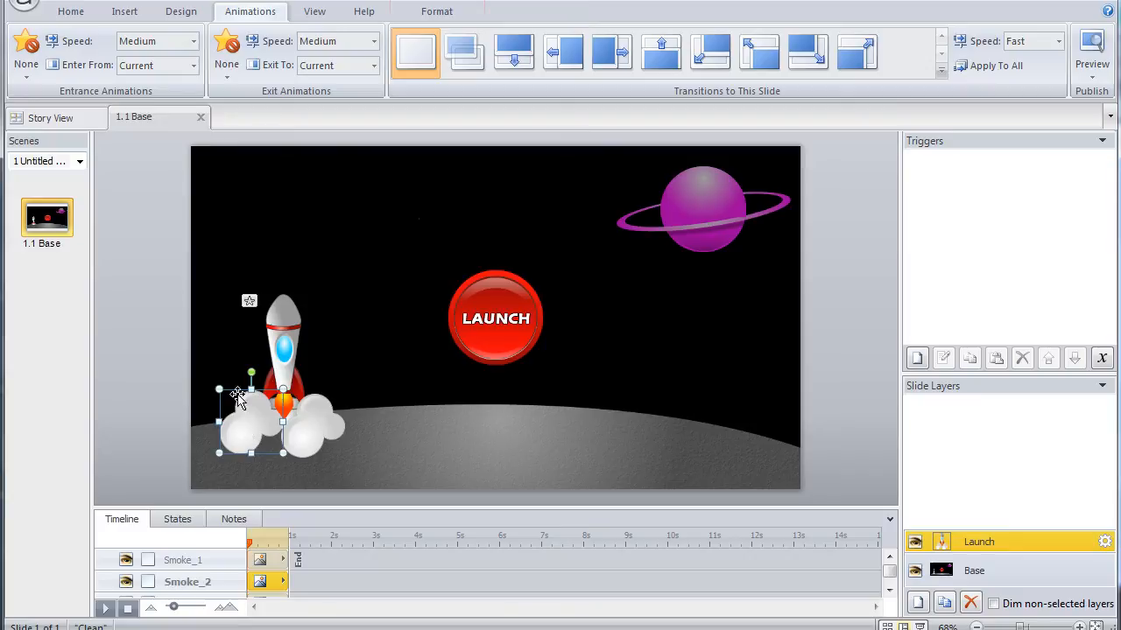
# Step: Give the left smoke cloud, Smoke_2, a Fly Out exit animation to Bottom-Left
pyautogui.click(226, 62)
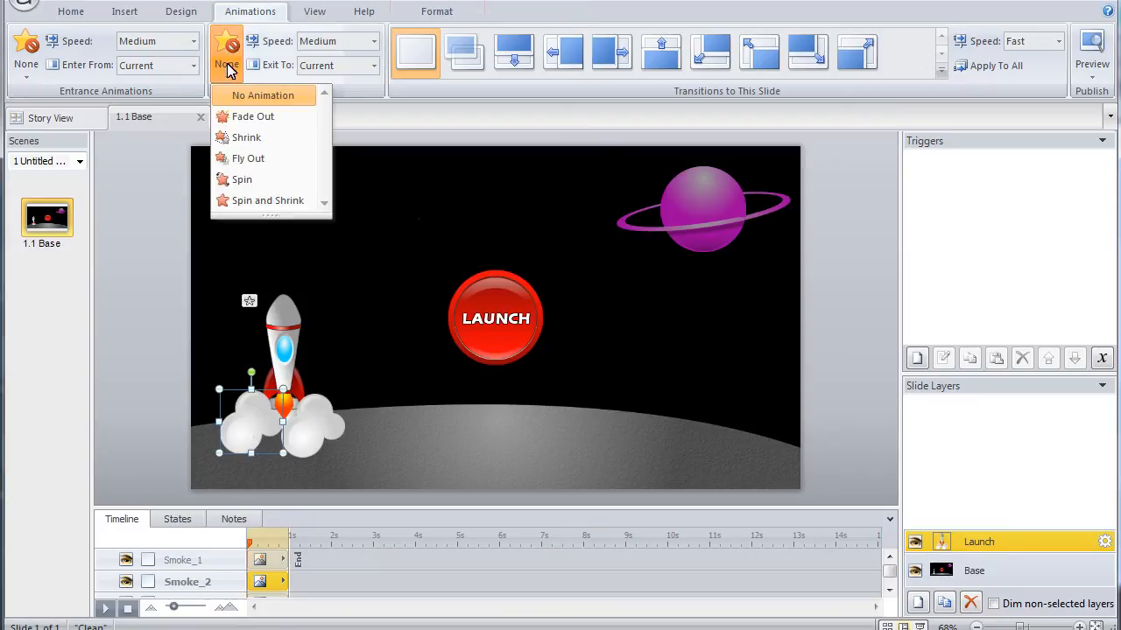
pyautogui.click(230, 158)
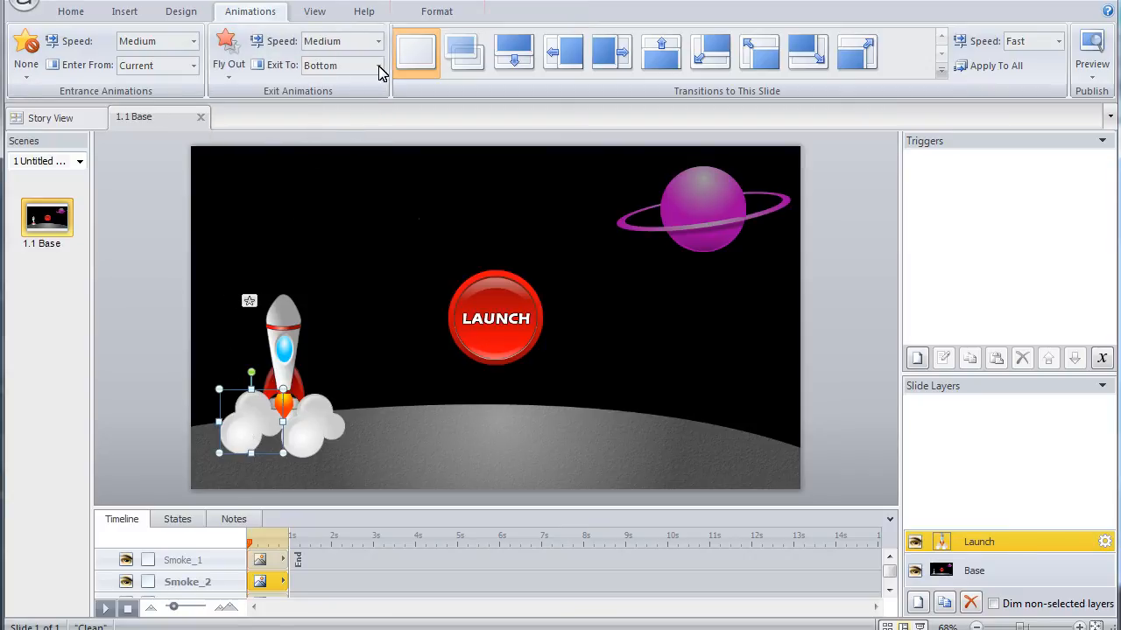
pyautogui.click(379, 66)
pyautogui.click(311, 142)
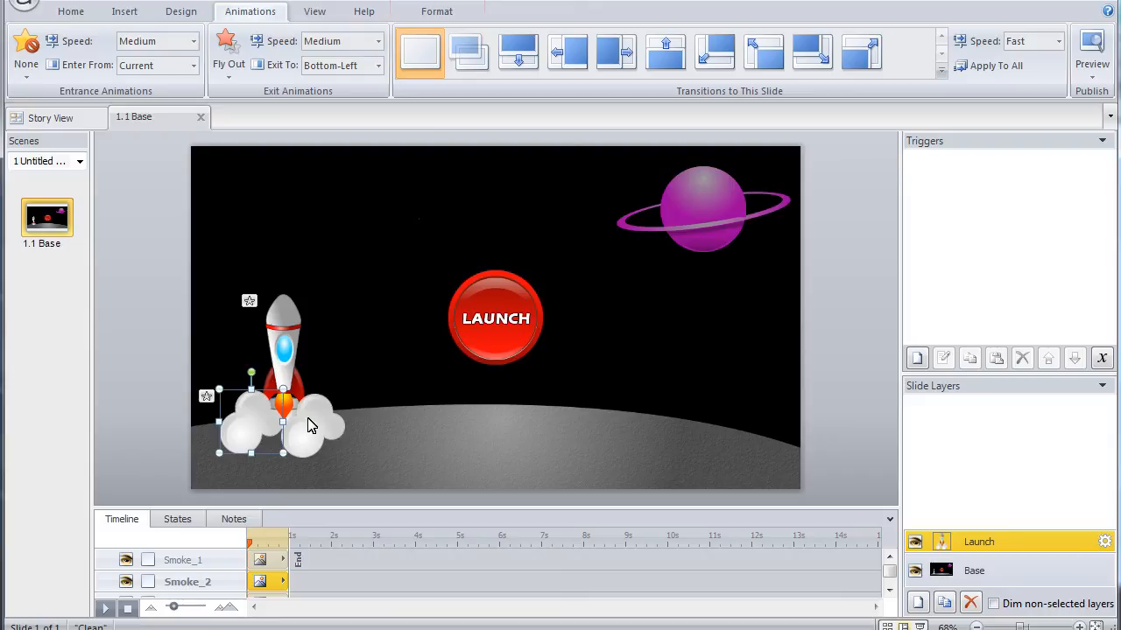
# Step: Give the right smoke cloud, Smoke_1, a Fly Out exit animation to Bottom-Right
pyautogui.click(282, 408)
pyautogui.click(226, 63)
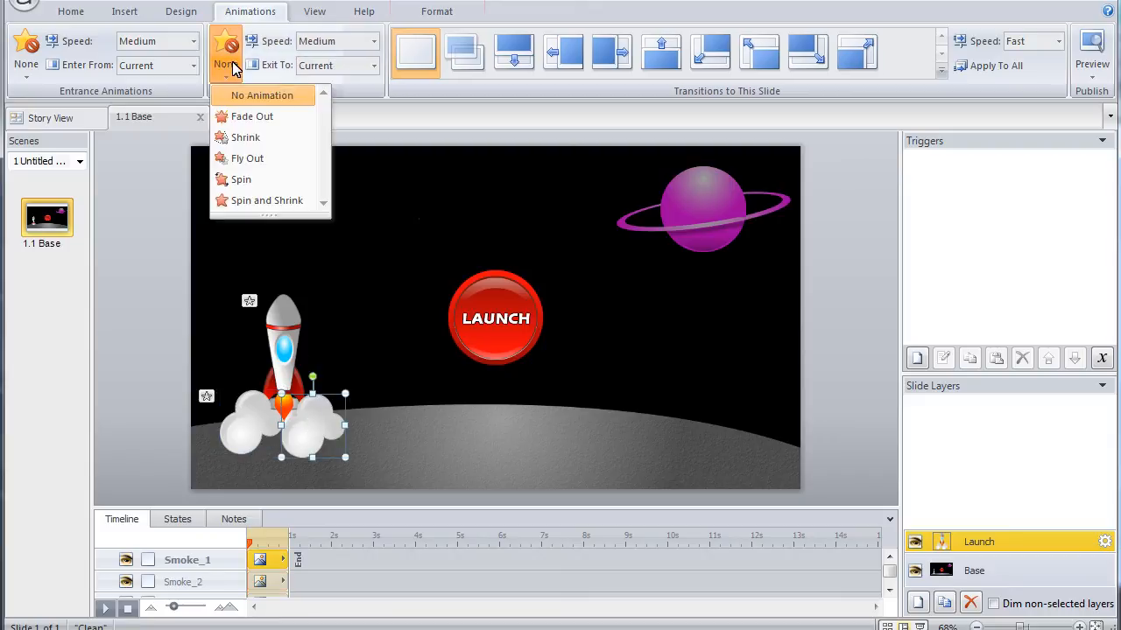
pyautogui.click(247, 158)
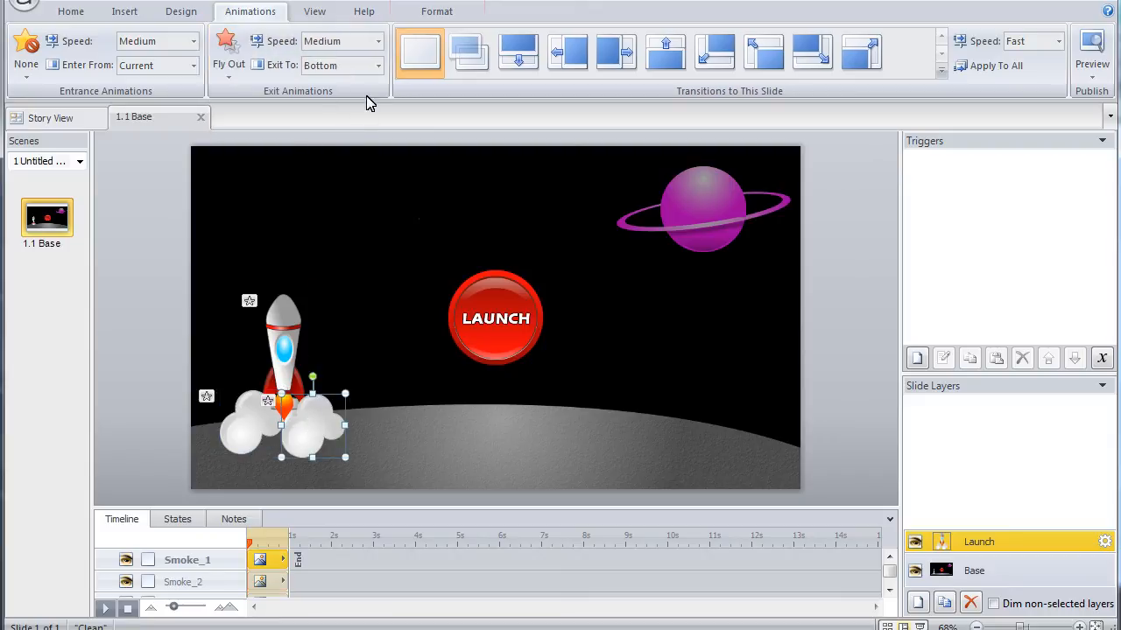
pyautogui.click(373, 65)
pyautogui.click(369, 140)
pyautogui.click(369, 145)
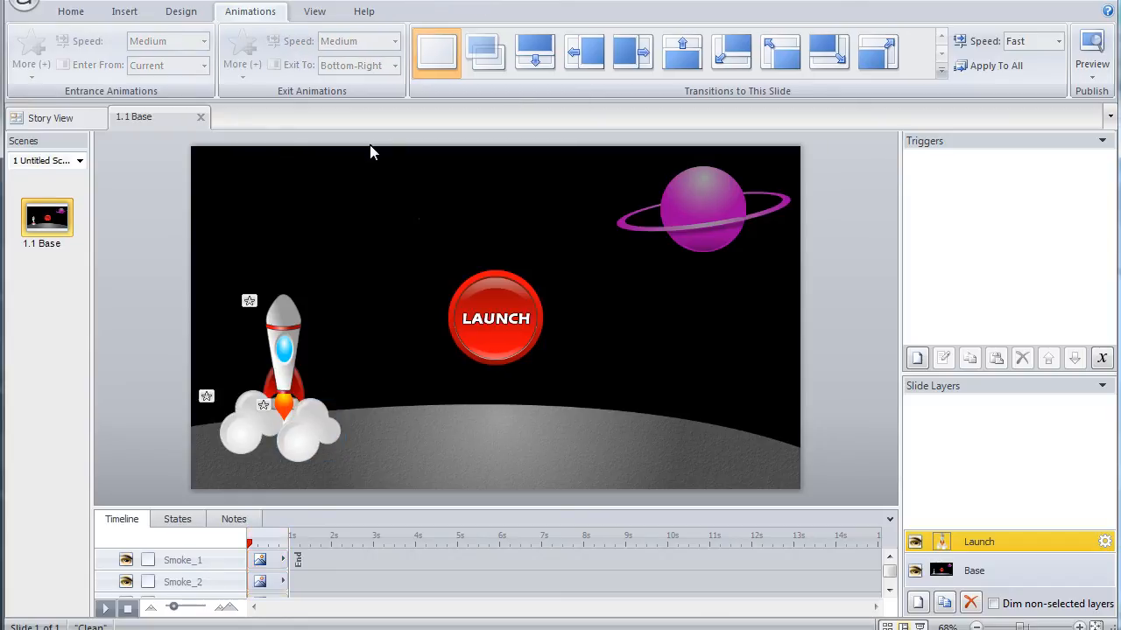
# Step: Insert the rocket sound file from the Audio folder on the Launch layer
pyautogui.click(129, 13)
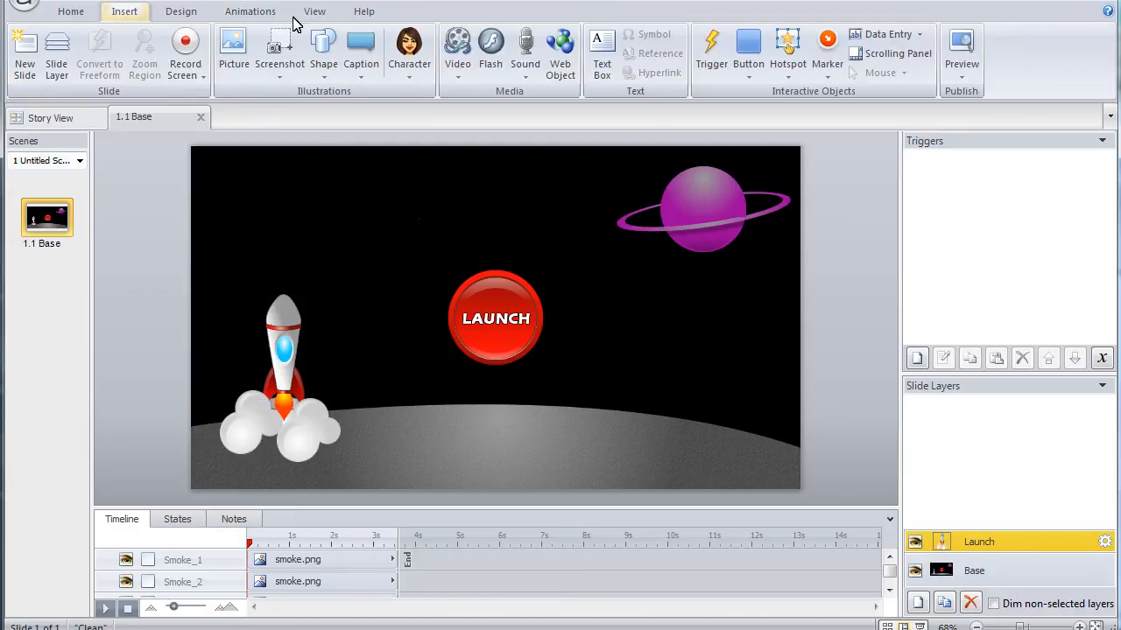
pyautogui.click(523, 68)
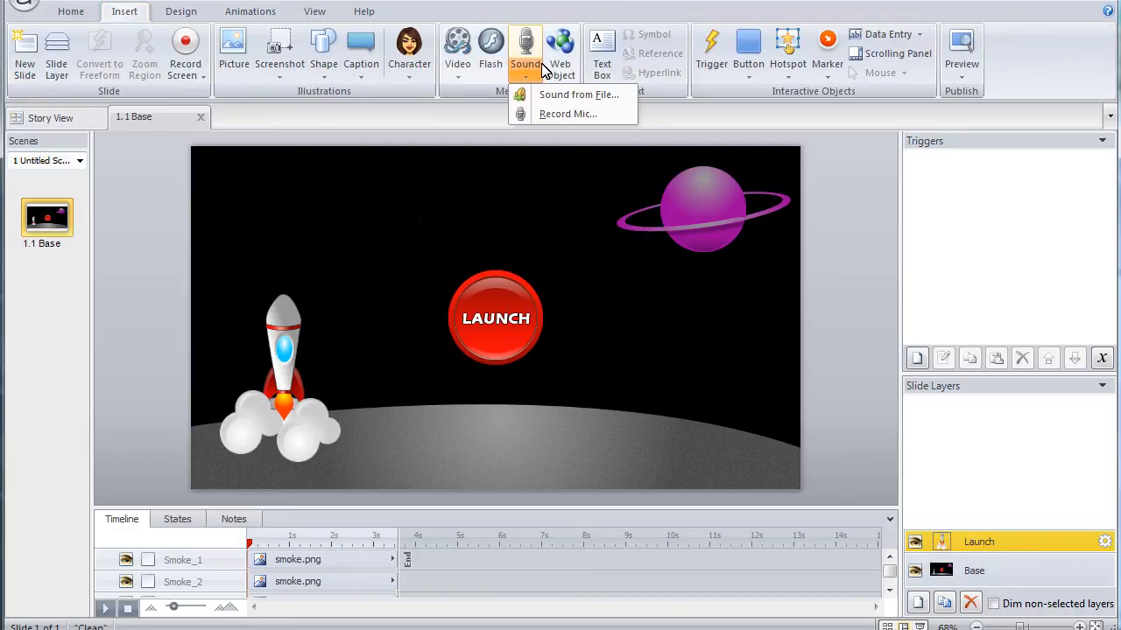
pyautogui.click(558, 94)
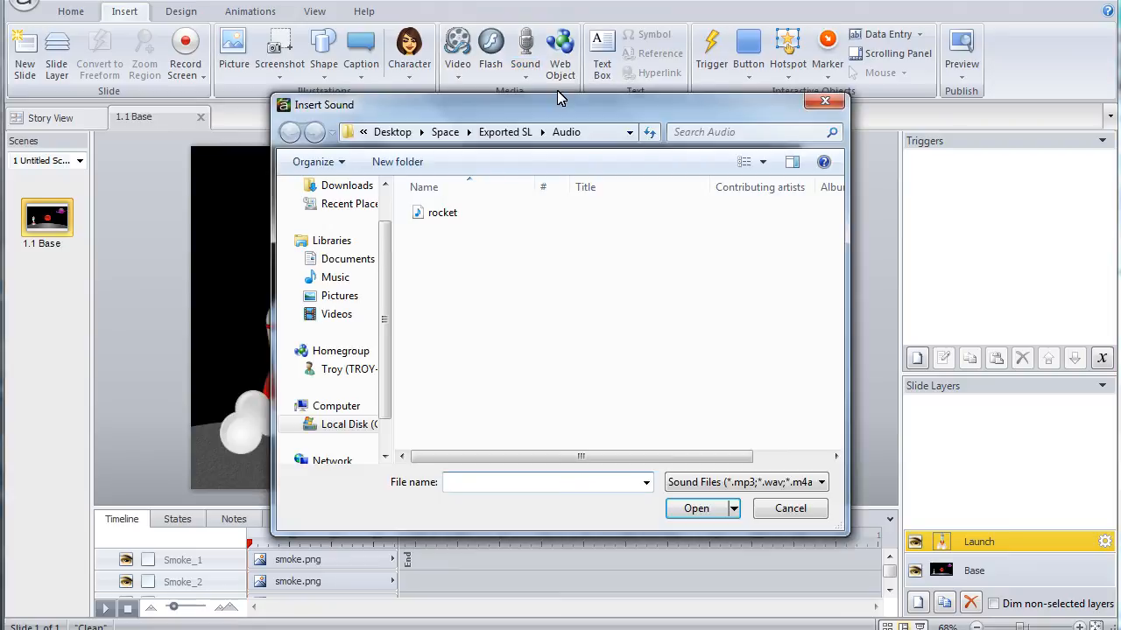
pyautogui.click(442, 213)
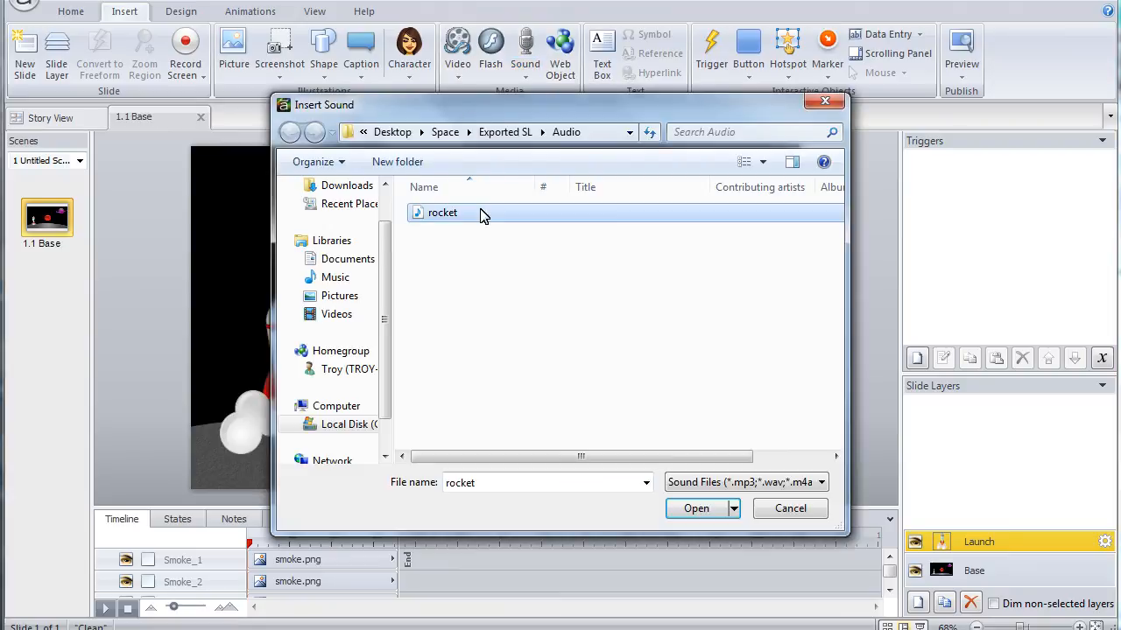
pyautogui.click(692, 508)
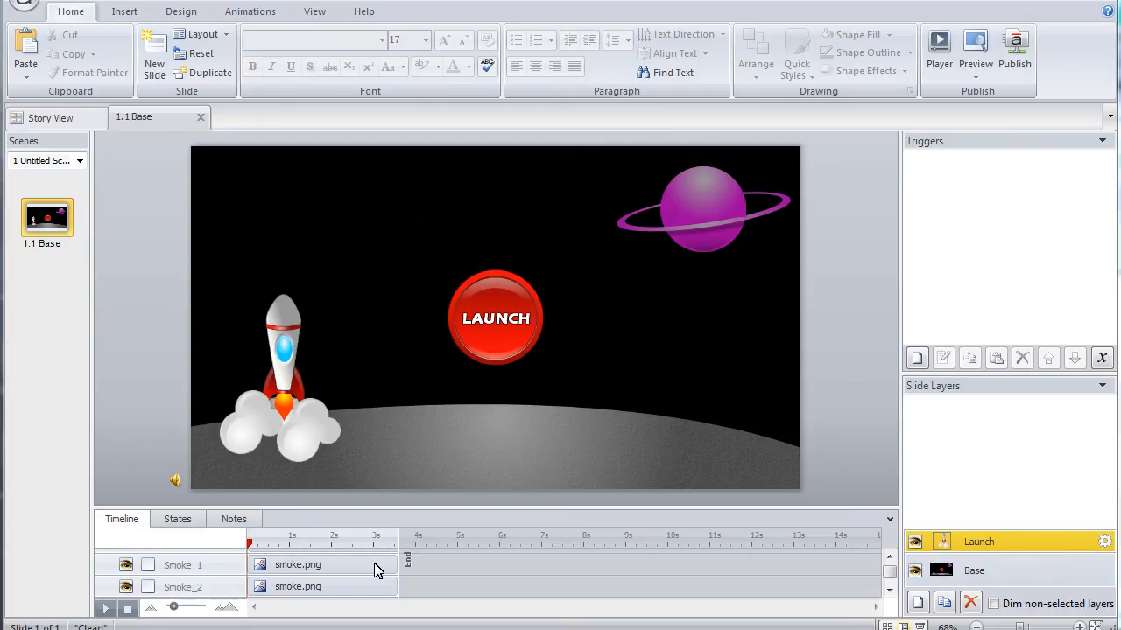
# Step: Shorten Smoke_1, Smoke_2 and Rocket_b on the Launch layer's timeline to about 1 second each
pyautogui.moveTo(396, 561); pyautogui.dragTo(287, 564)
pyautogui.moveTo(394, 584); pyautogui.dragTo(287, 583)
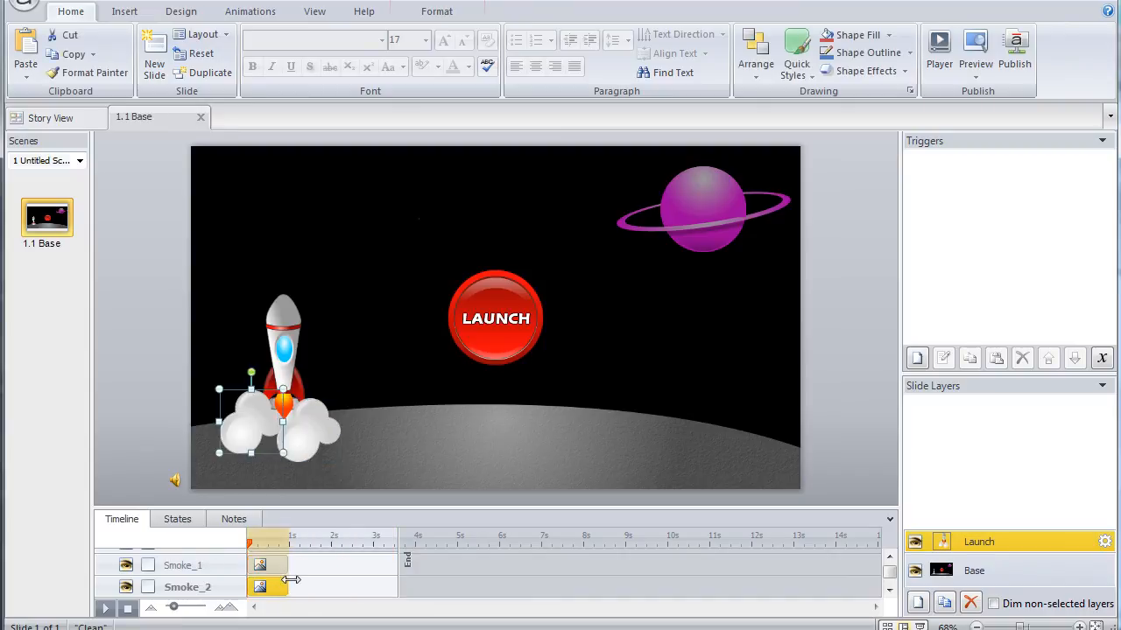
pyautogui.click(890, 590)
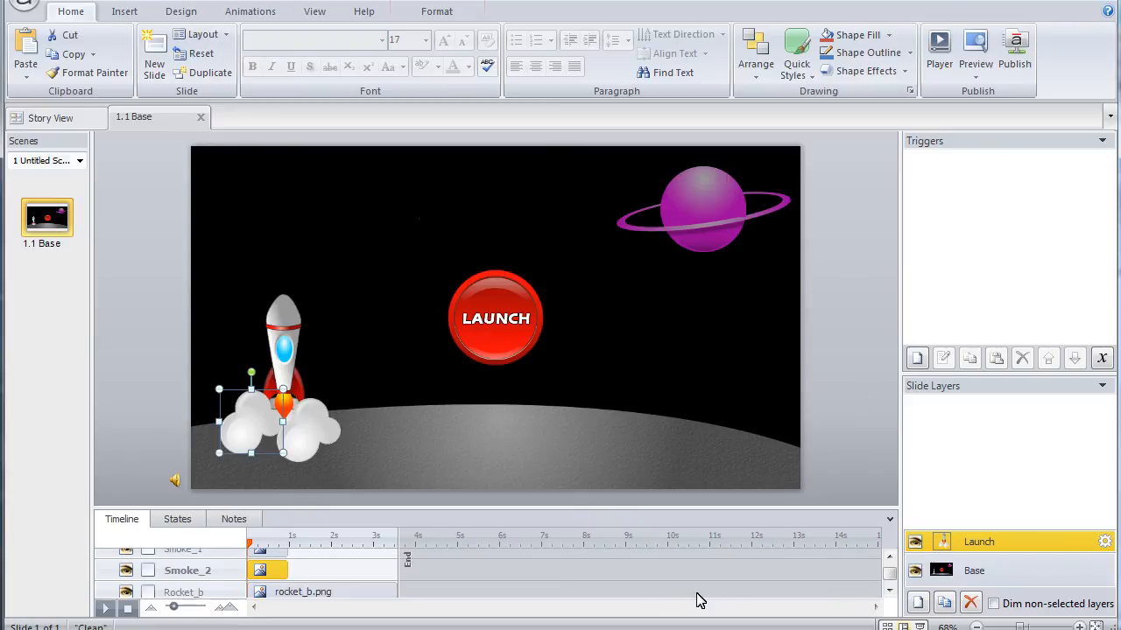
pyautogui.click(394, 592)
pyautogui.moveTo(369, 592); pyautogui.dragTo(289, 592)
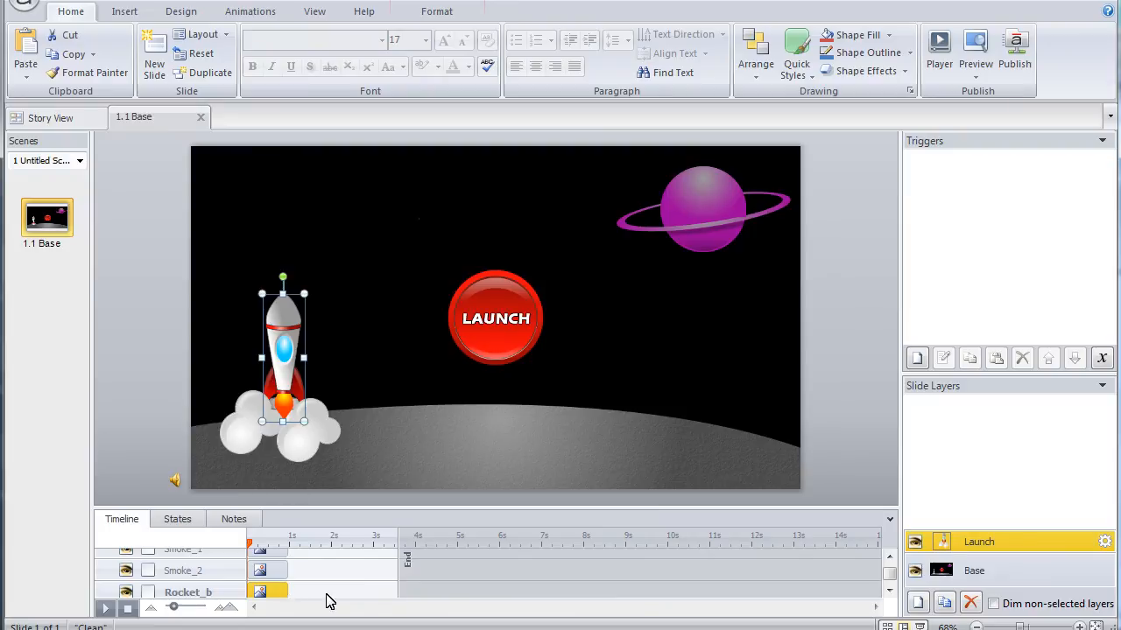
# Step: Add a trigger to Launch_Button on the base layer that changes Rocket_a's state to Hidden when the user clicks it
pyautogui.click(992, 578)
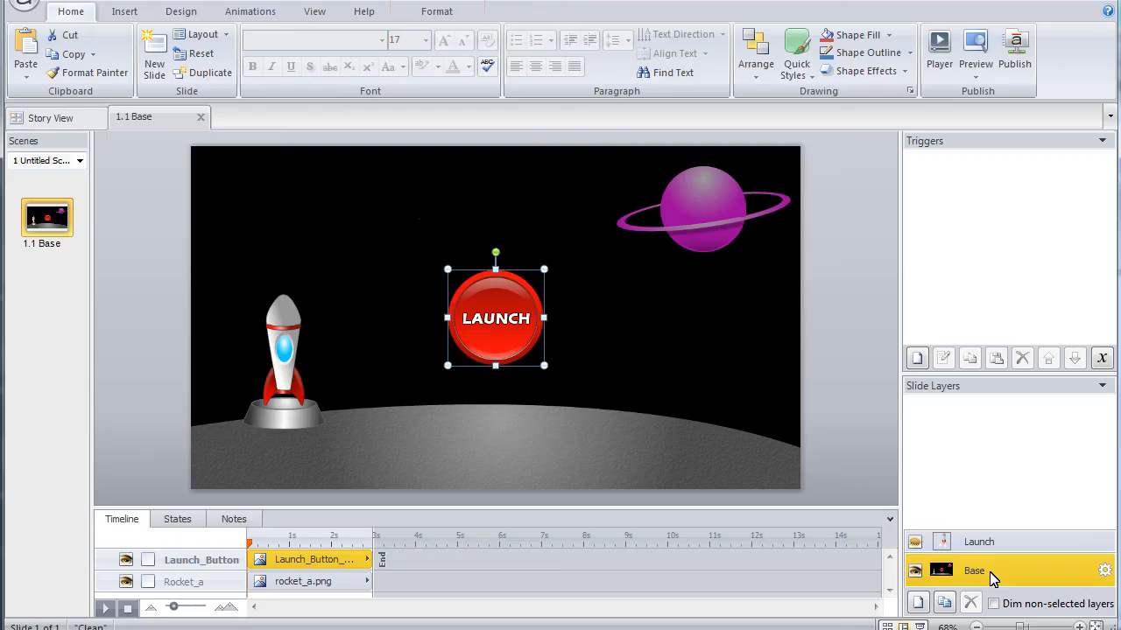
pyautogui.click(917, 359)
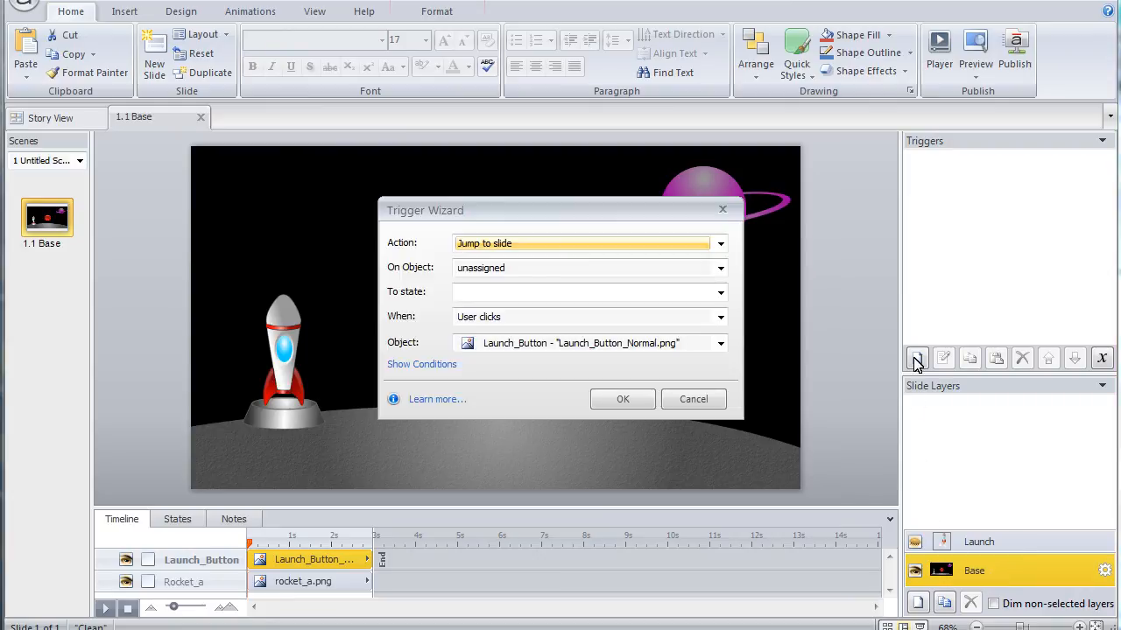
pyautogui.click(720, 243)
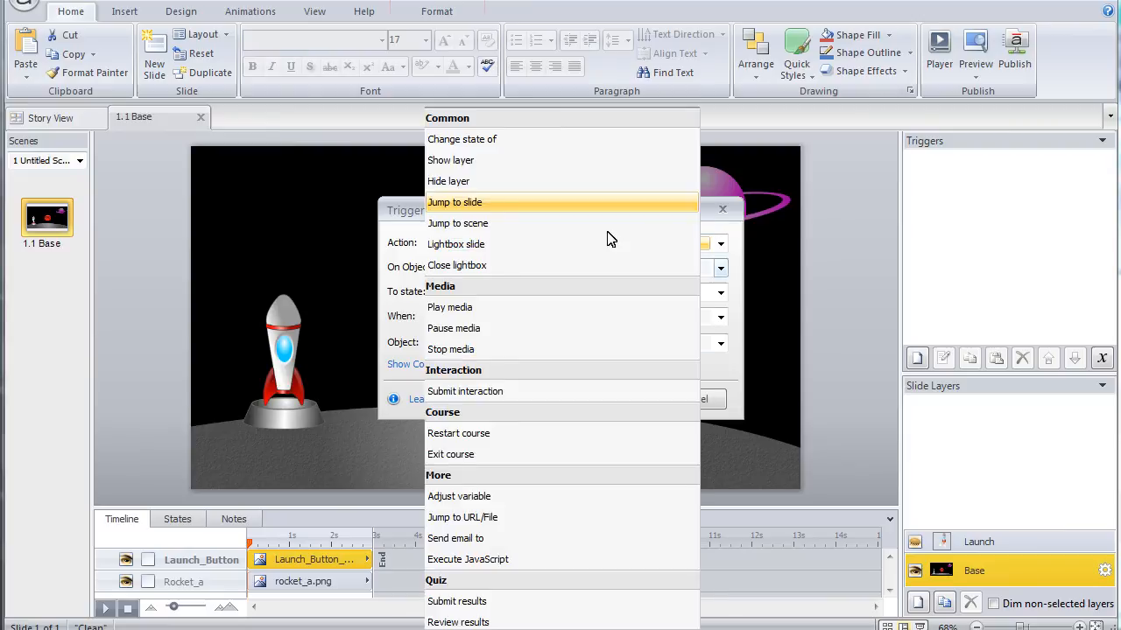
pyautogui.click(464, 138)
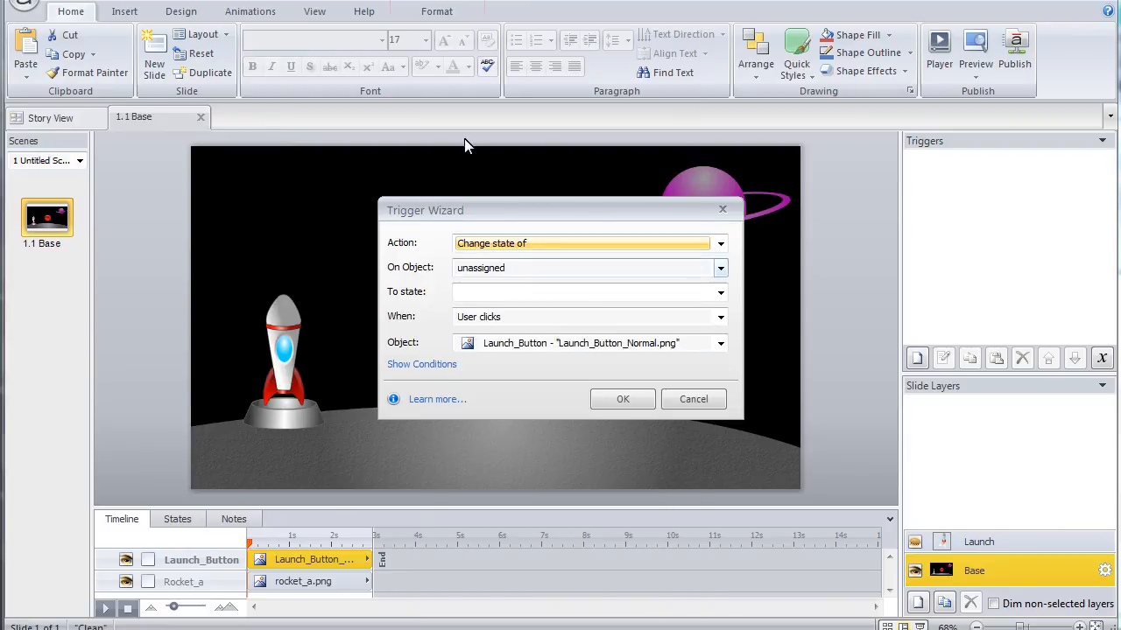
pyautogui.click(725, 269)
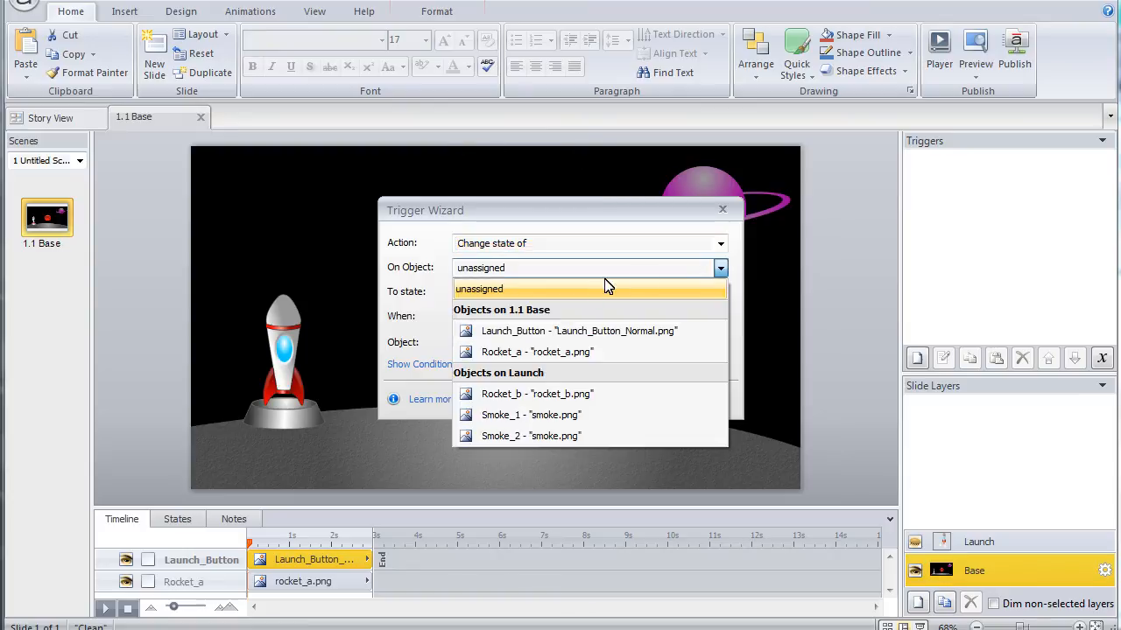
pyautogui.click(526, 353)
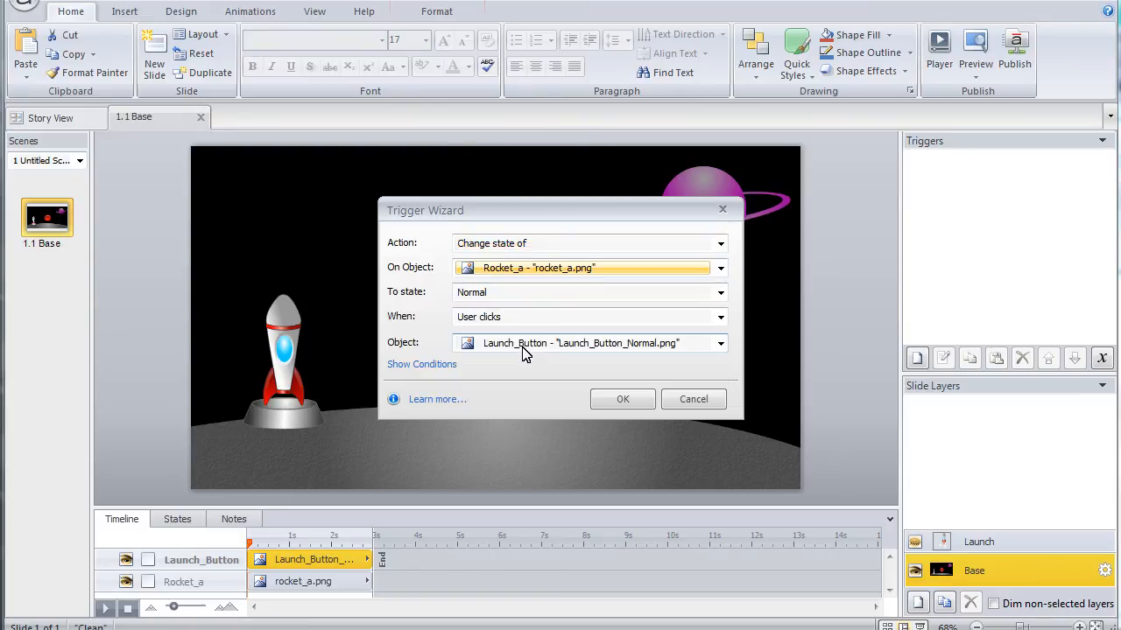
pyautogui.click(720, 293)
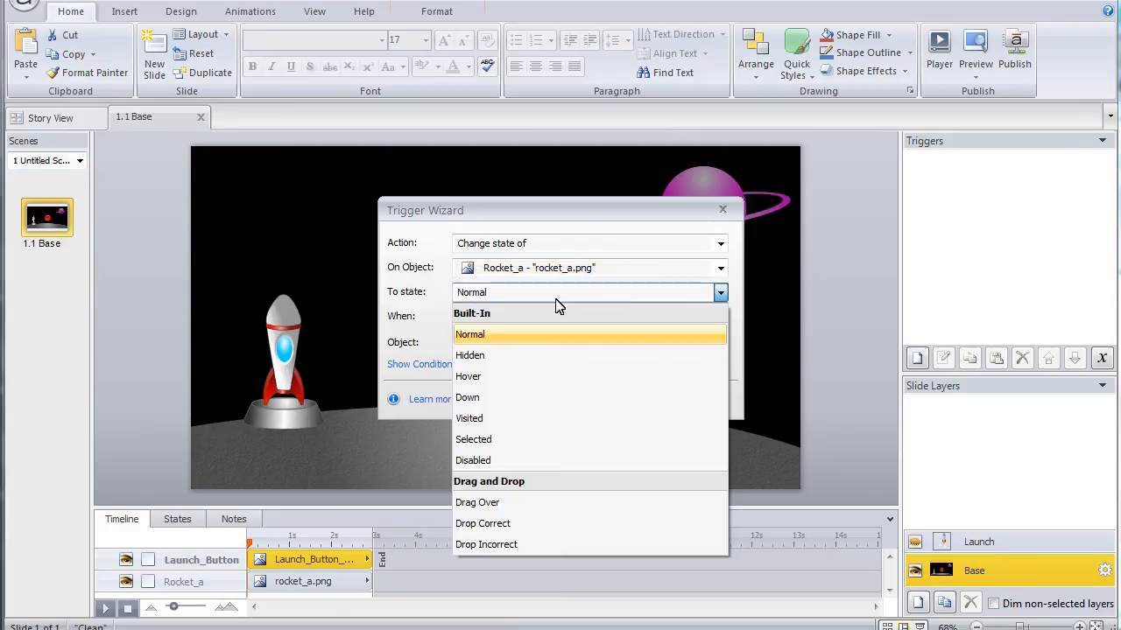
pyautogui.click(472, 355)
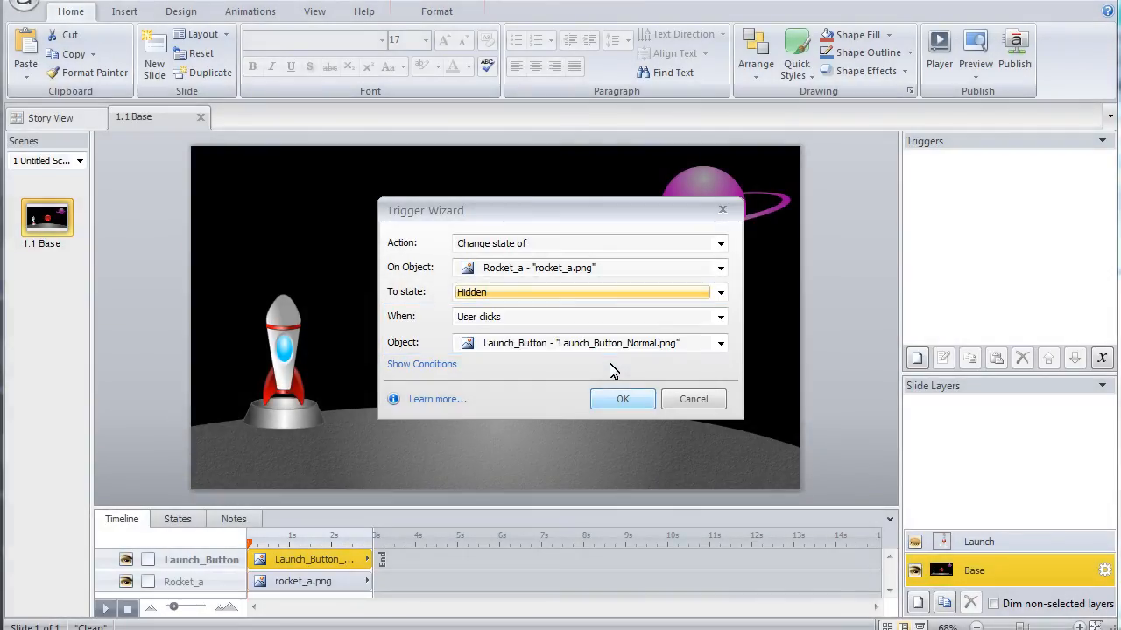
pyautogui.click(619, 399)
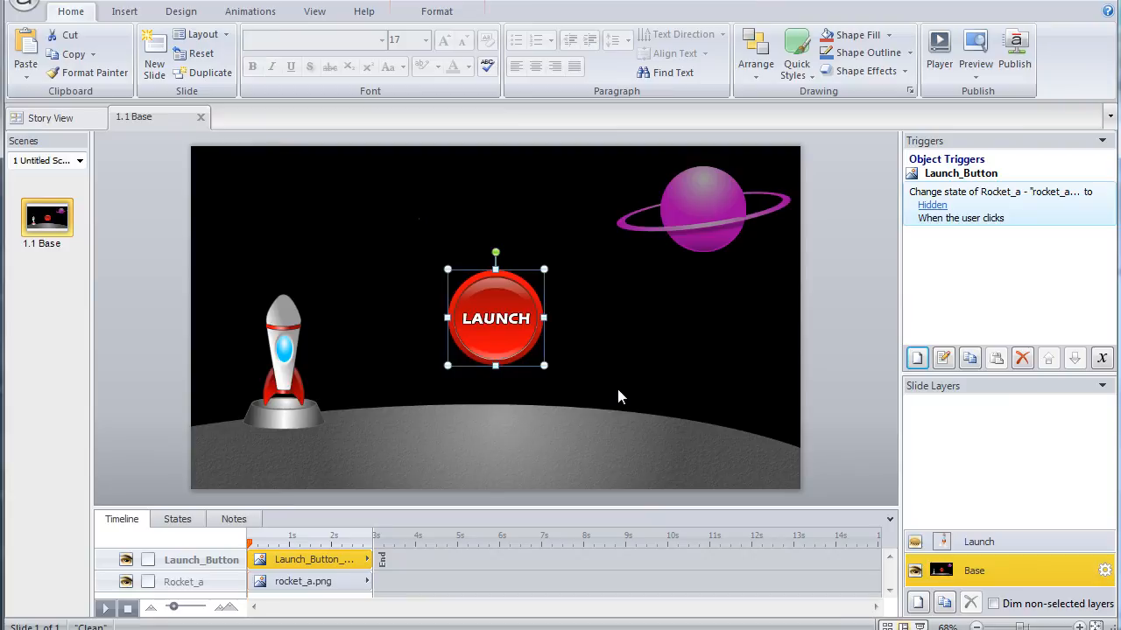
# Step: Add a second trigger to Launch_Button that shows the Launch layer when the user clicks it
pyautogui.click(917, 359)
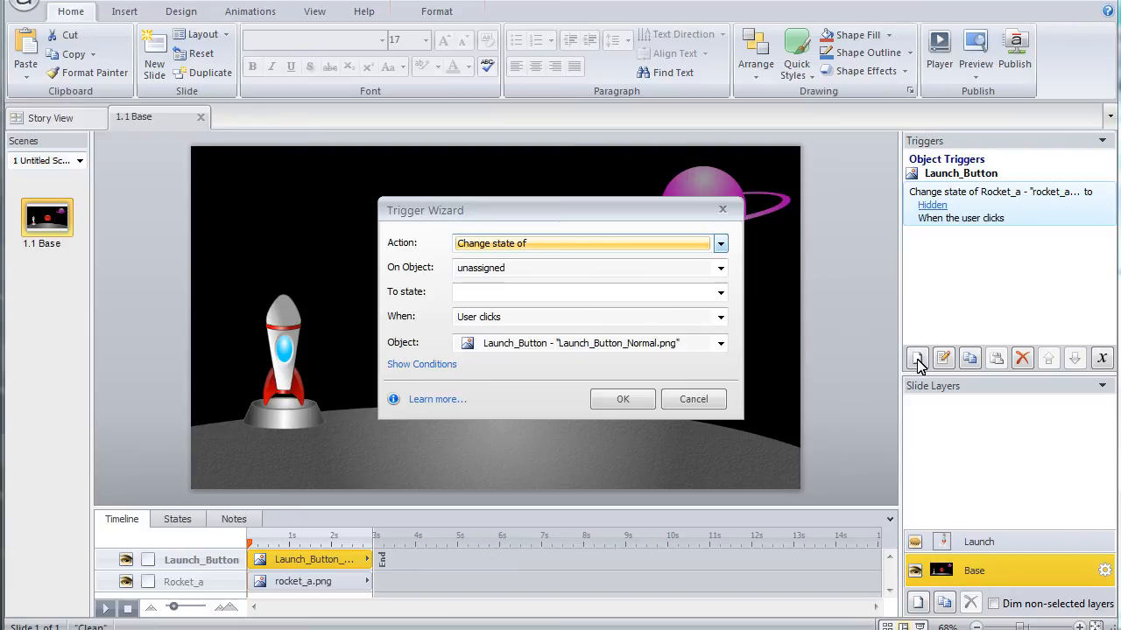
pyautogui.click(721, 243)
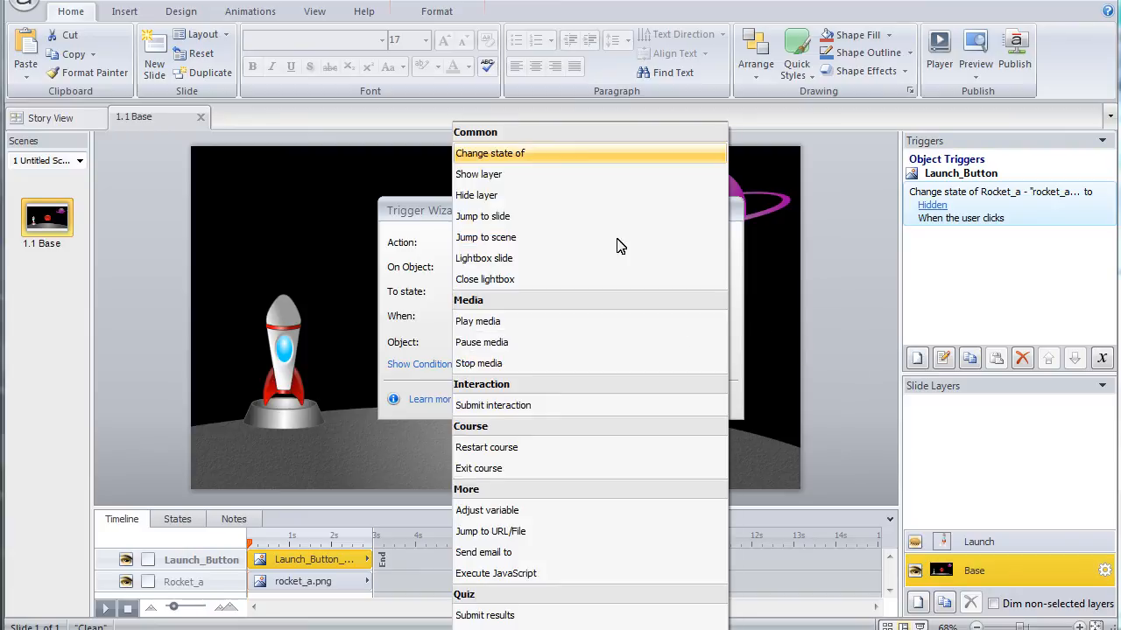
pyautogui.click(479, 175)
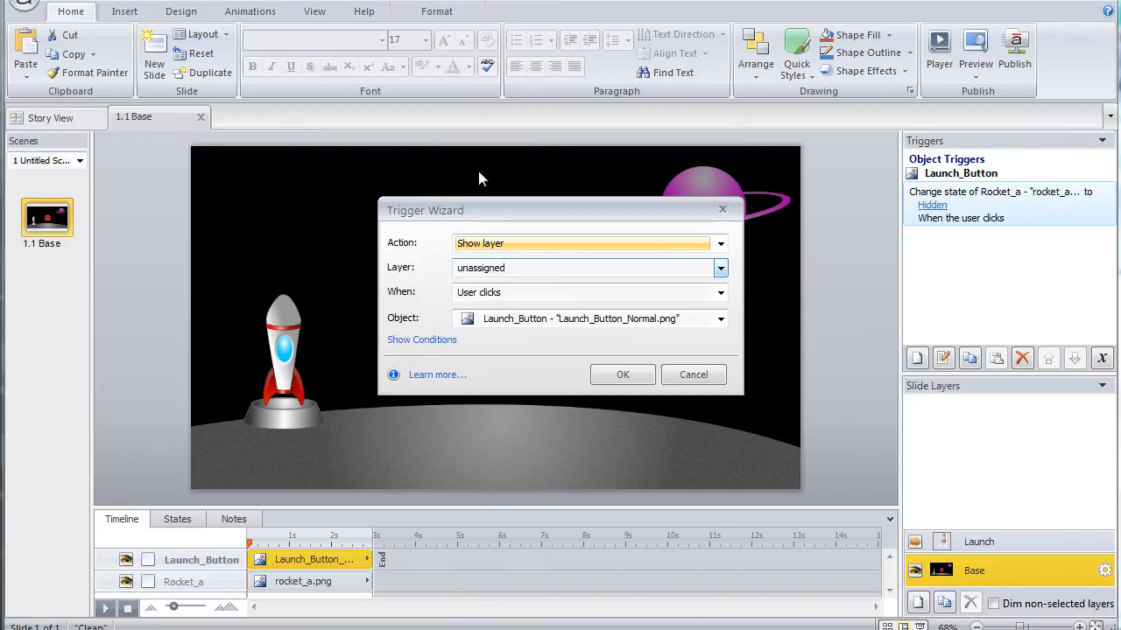
pyautogui.click(720, 268)
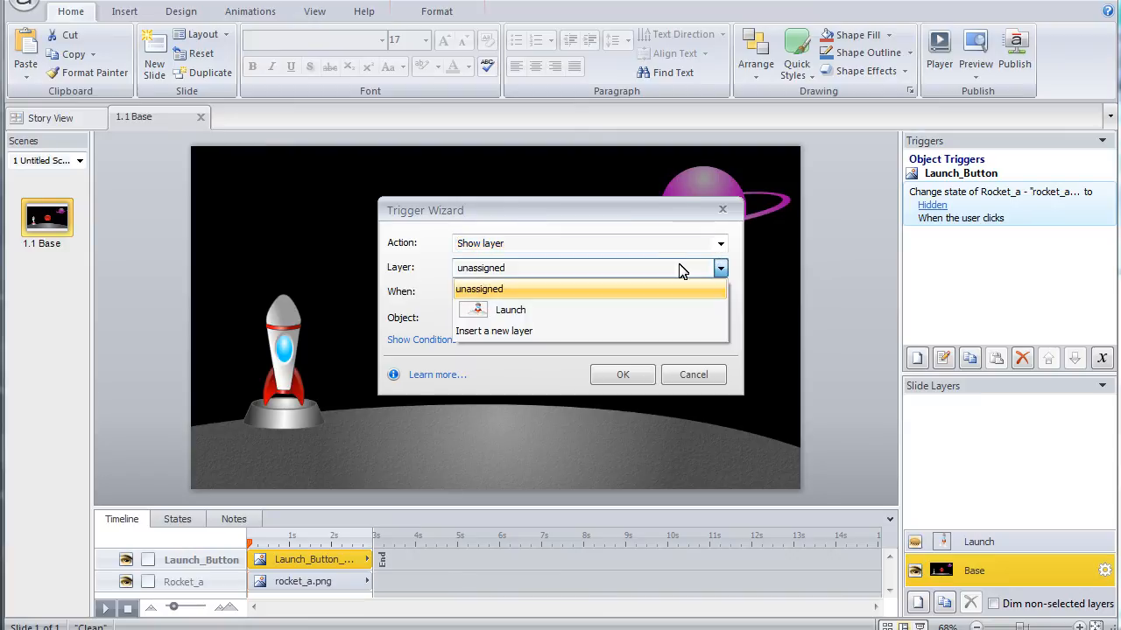
pyautogui.click(501, 310)
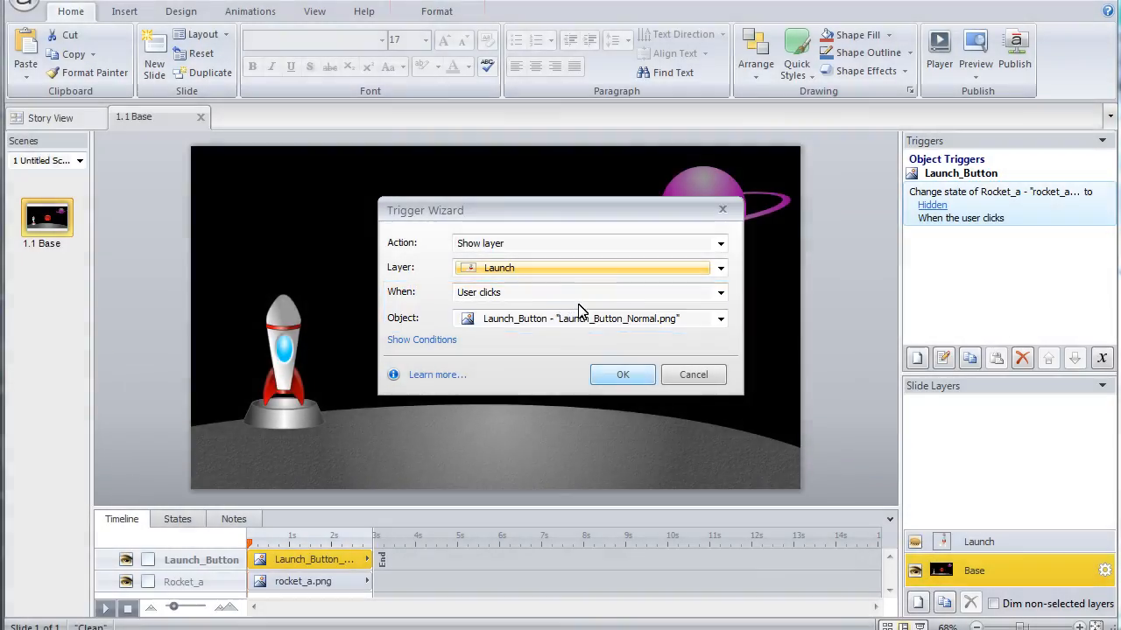
pyautogui.click(621, 374)
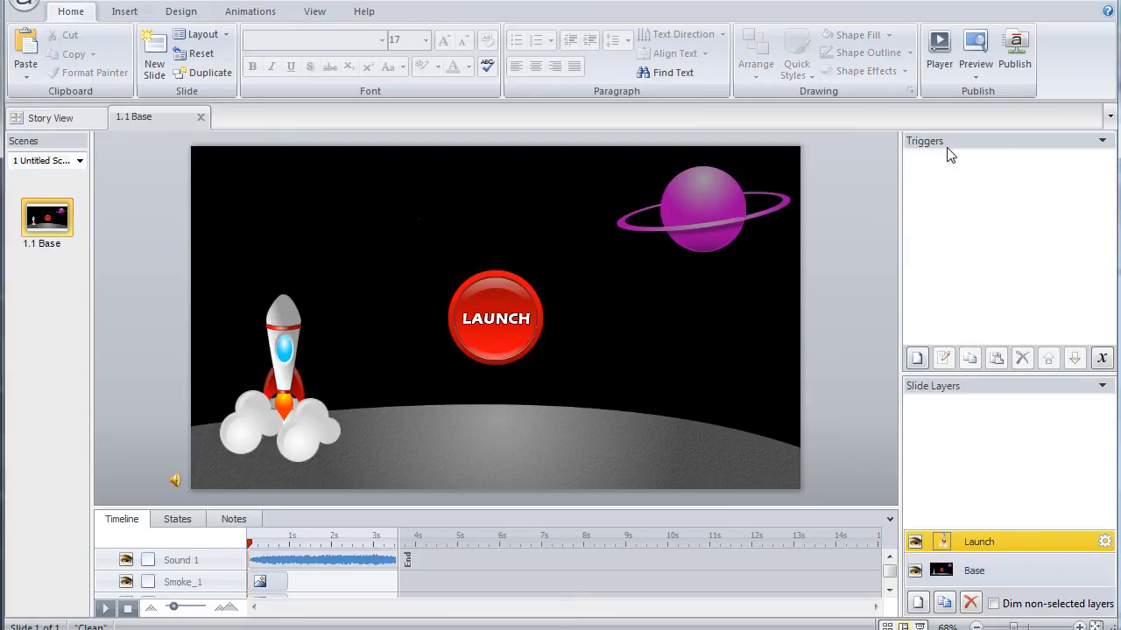
# Step: Preview the scene, test the launch button, and close the preview
pyautogui.click(976, 79)
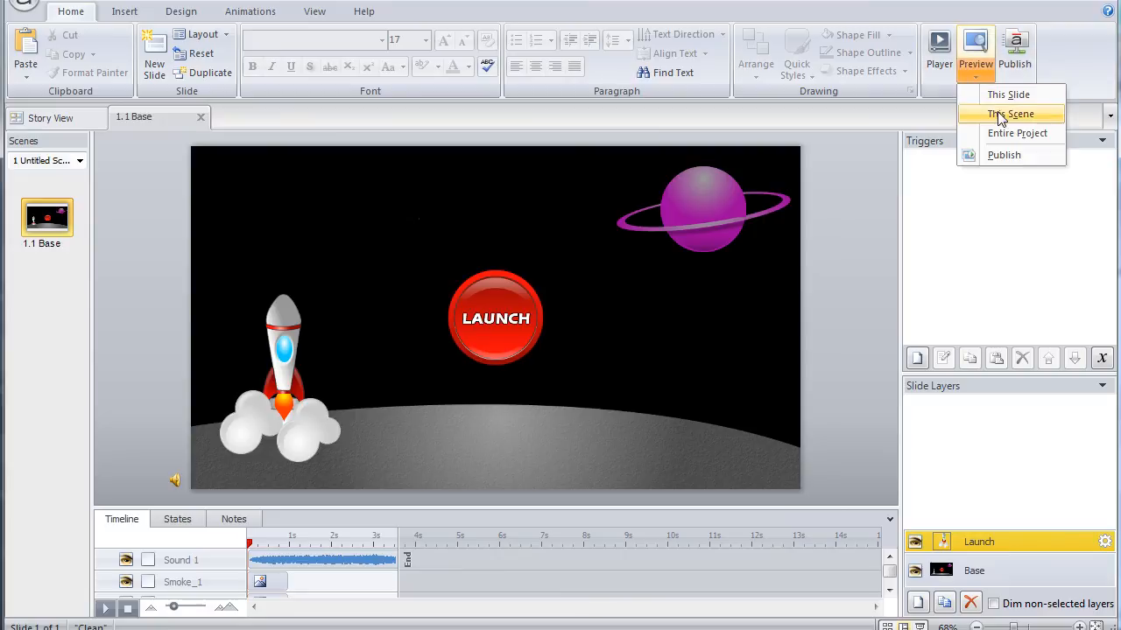
pyautogui.click(997, 112)
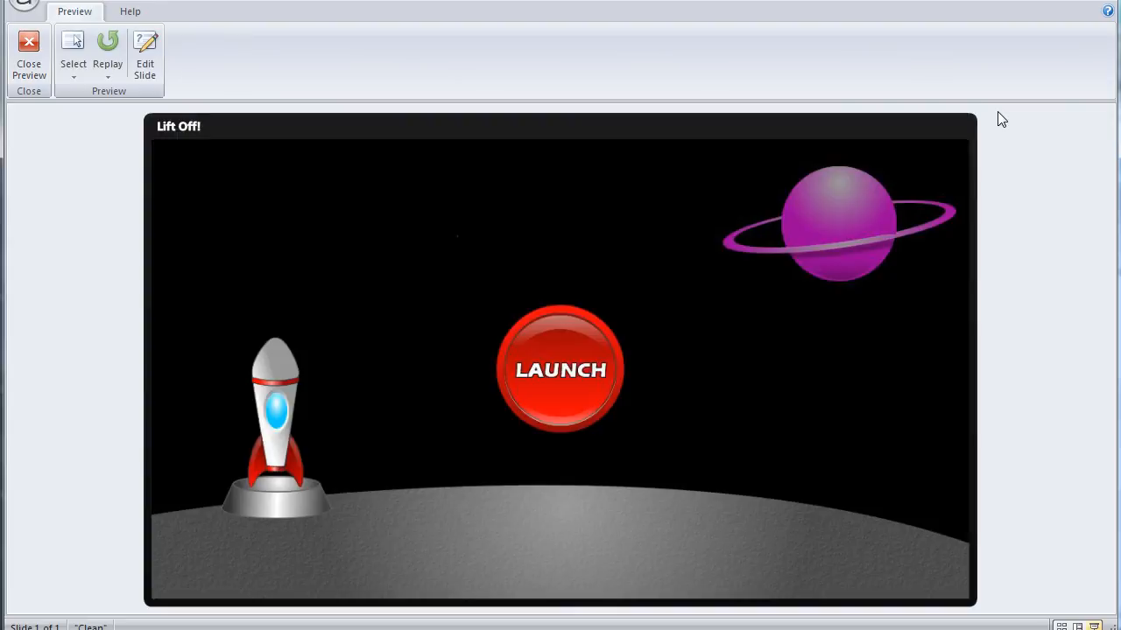
pyautogui.click(570, 373)
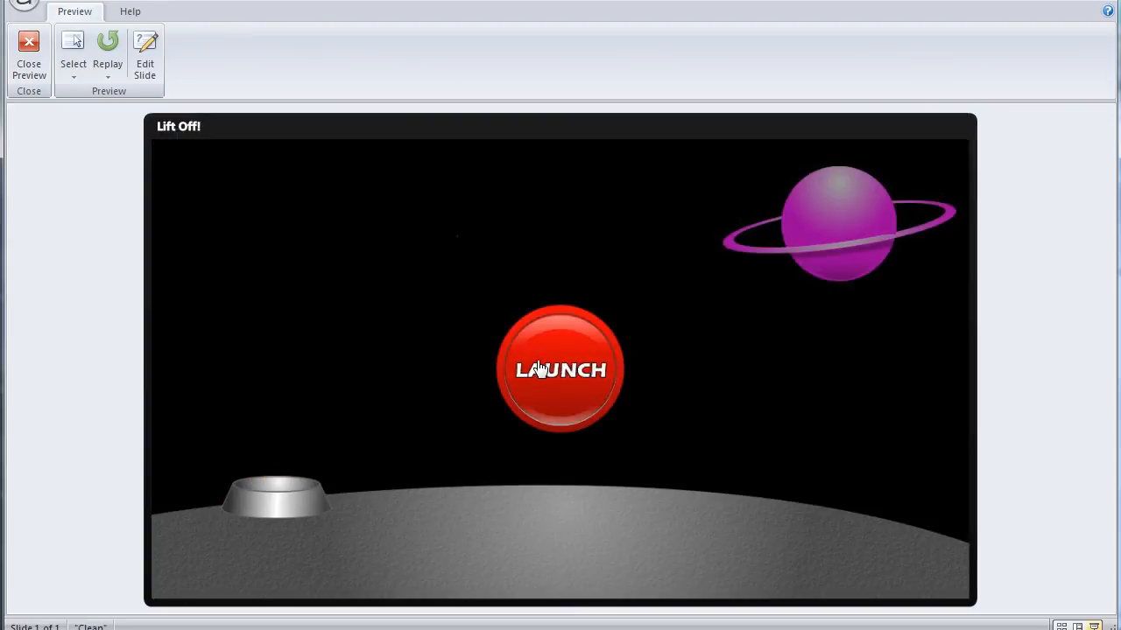
pyautogui.click(29, 50)
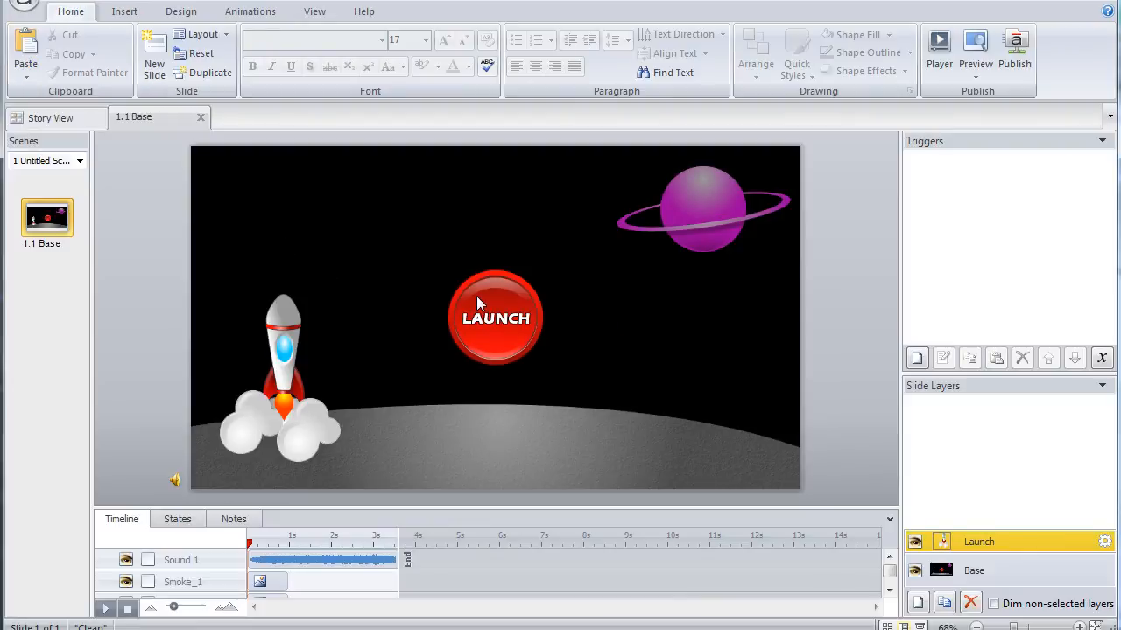